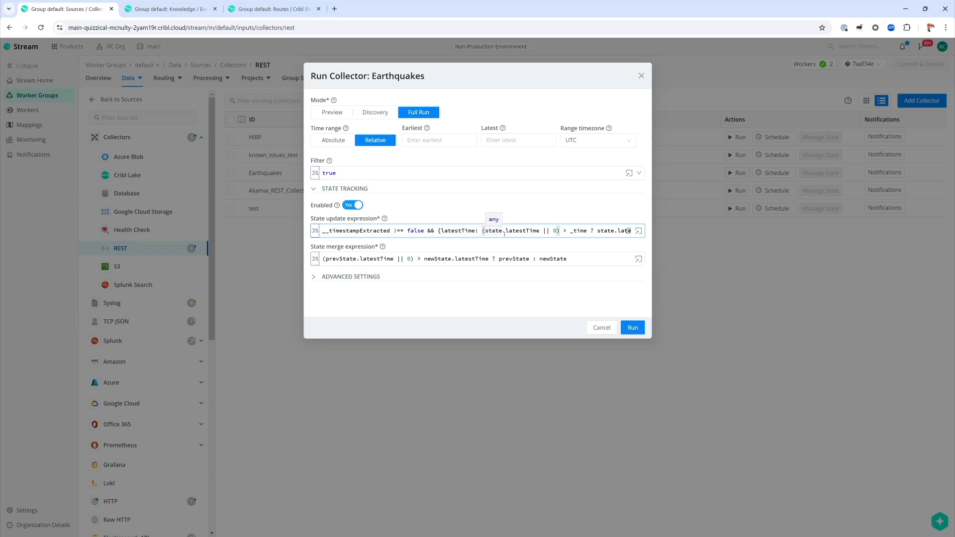
# Examine the latestTime key in the Earthquakes collector's state update expression, and dismiss the run settings without running.
pyautogui.doubleClick(460, 230)
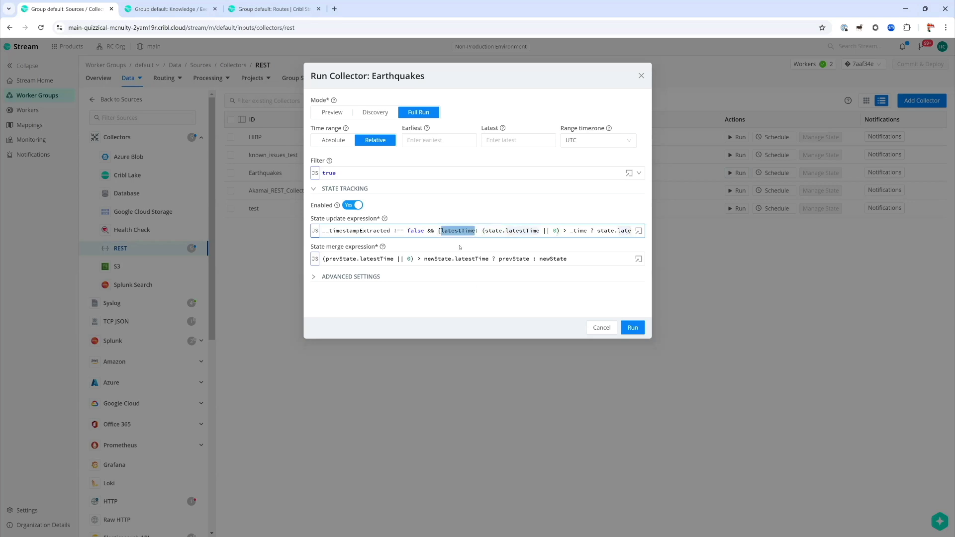
pyautogui.click(488, 230)
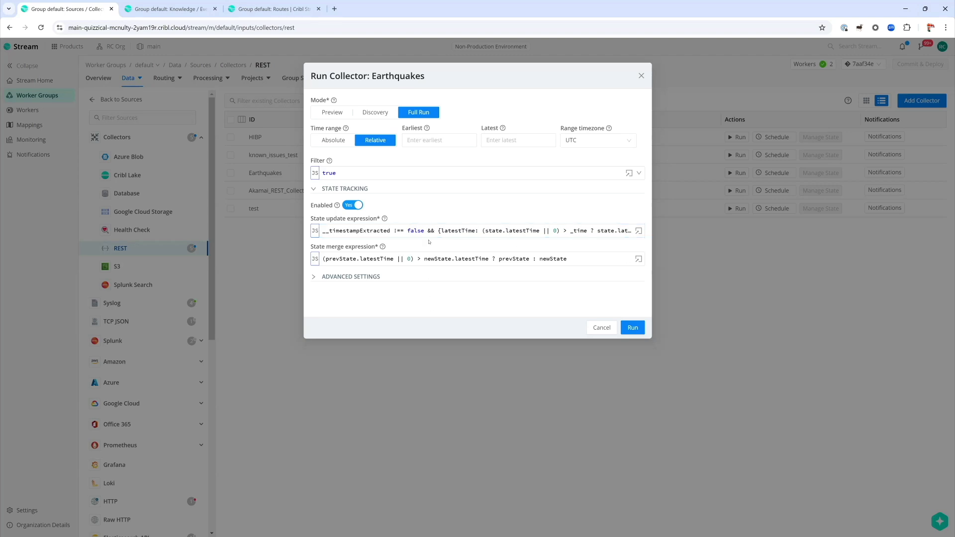
pyautogui.click(601, 328)
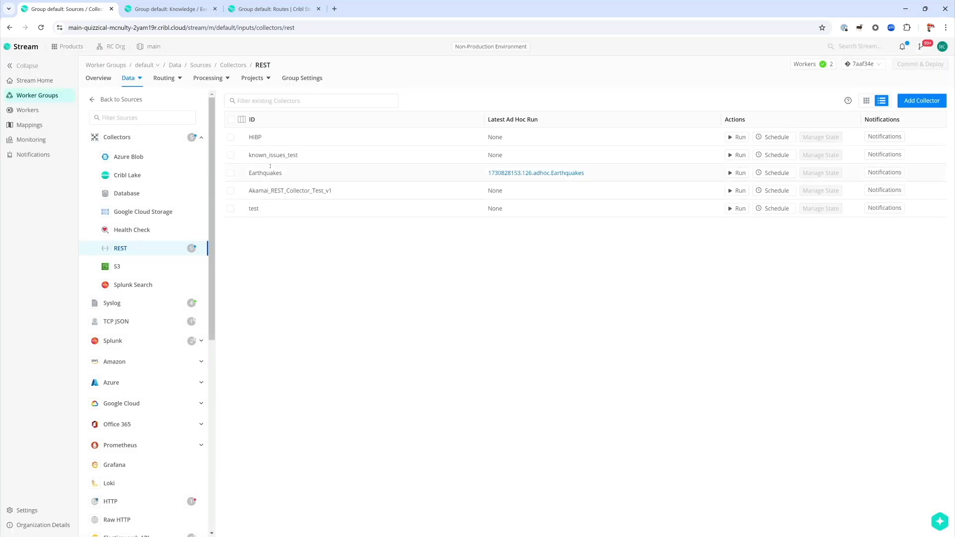
# Review the Earthquakes REST collector's collect URL, parameters and authentication settings, and close the configuration.
pyautogui.click(296, 174)
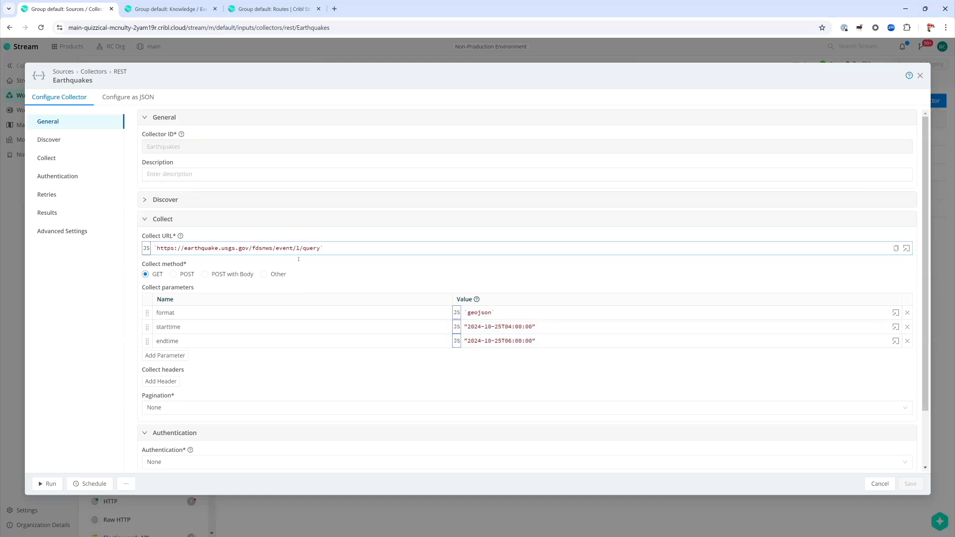
pyautogui.scroll(-2, 852, 174)
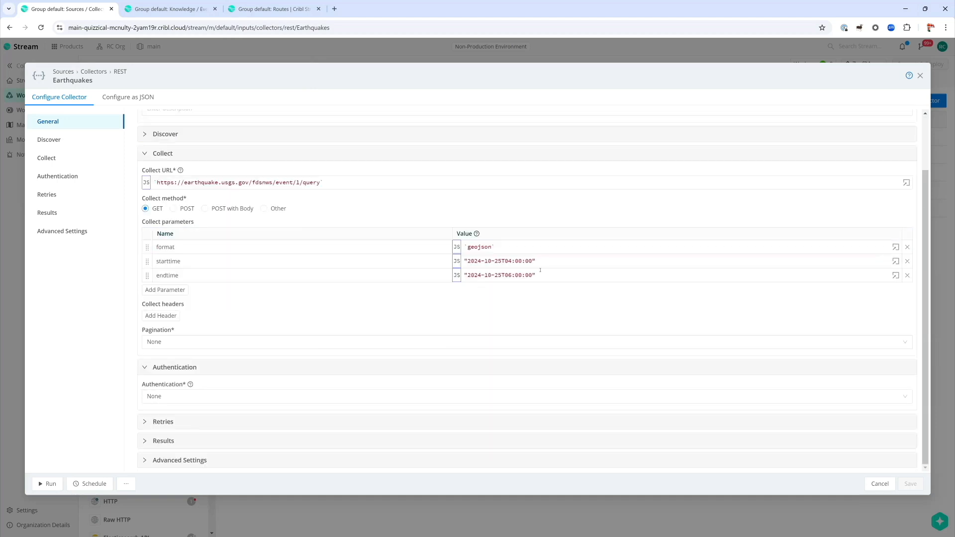
pyautogui.click(920, 76)
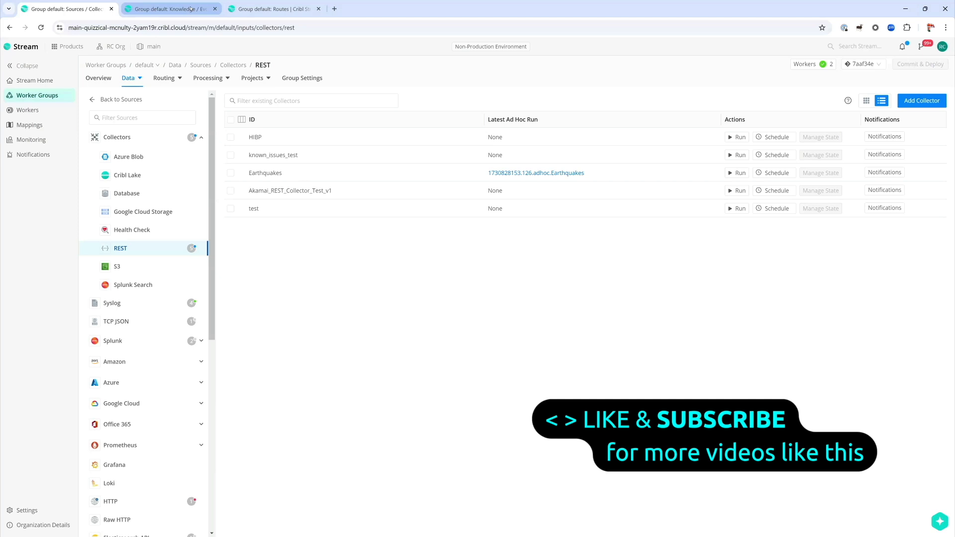
# Examine the Earthquake_Breaker rule's event breaker settings and its added fields evtTime, evtTime_Orig and evtUUID.
pyautogui.click(191, 9)
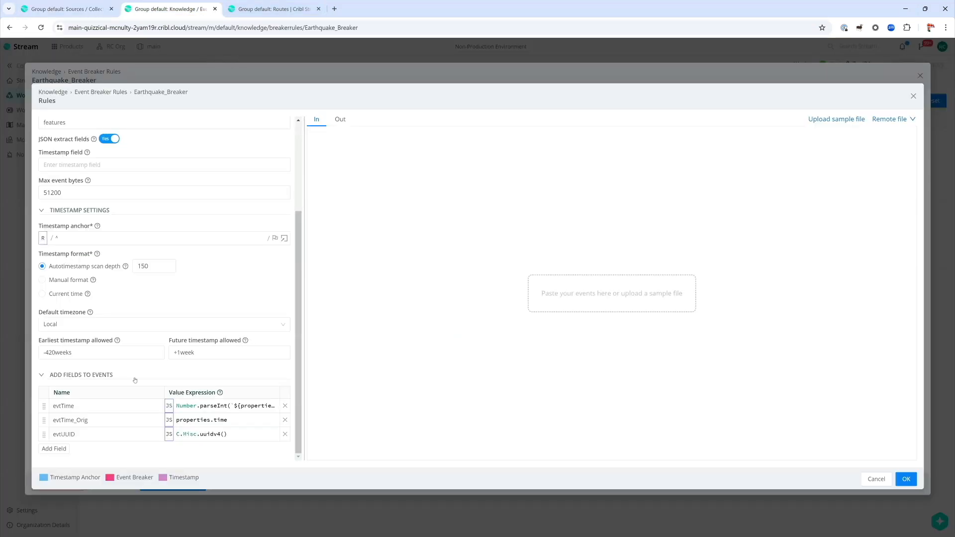
pyautogui.scroll(3, 159, 234)
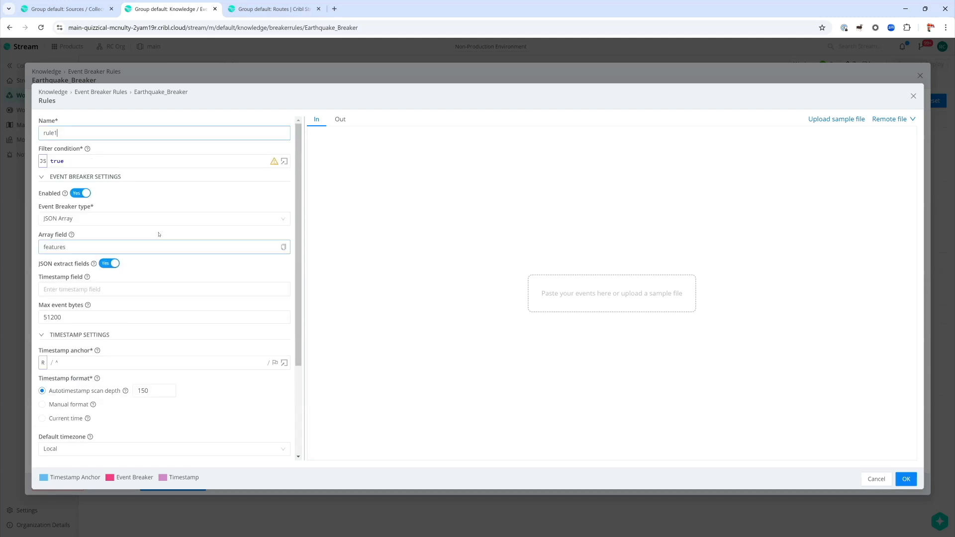
pyautogui.scroll(-3, 159, 234)
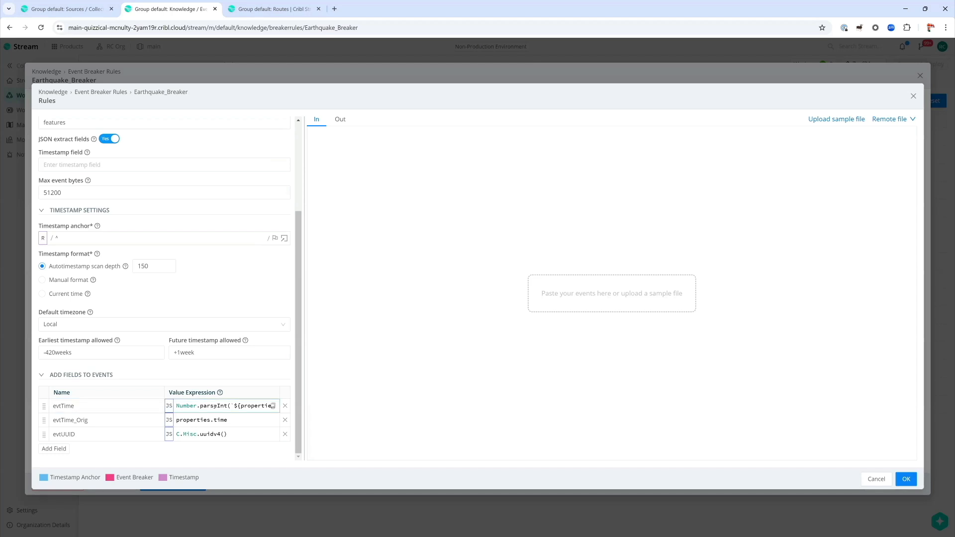
pyautogui.press('End')
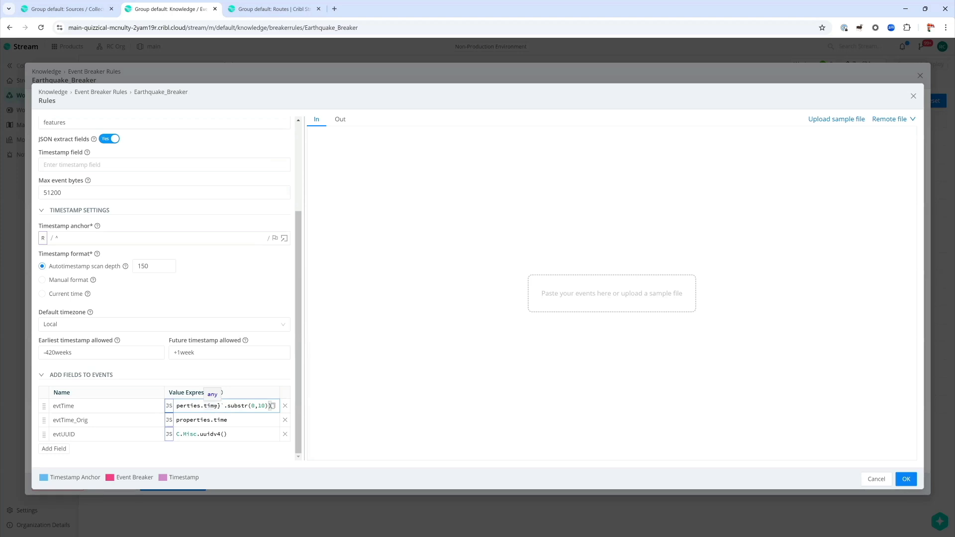
pyautogui.press('Home')
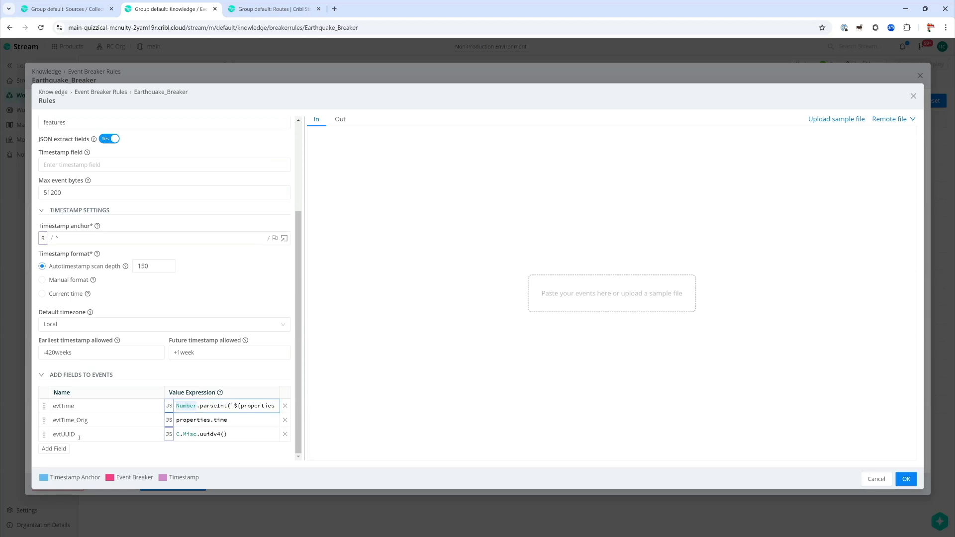
pyautogui.click(240, 434)
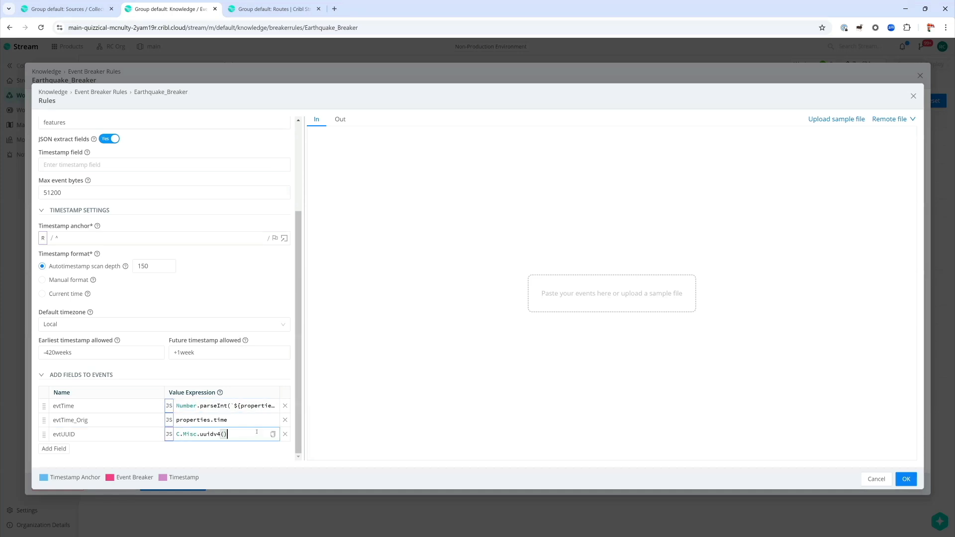
pyautogui.doubleClick(88, 407)
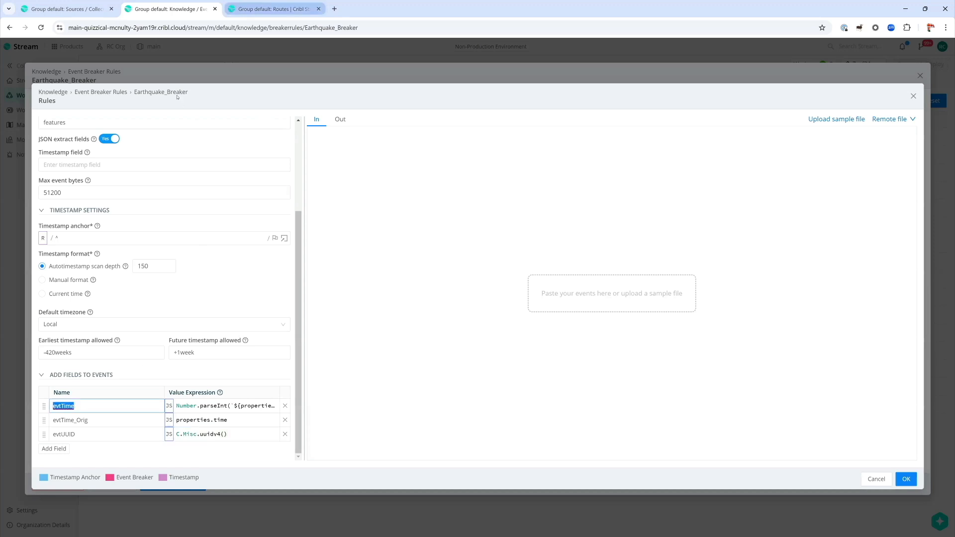
# Compare evtTime with the raw time and _time values in the first captured event of the Routes sample data.
pyautogui.hotkey('ctrl', 'Tab')
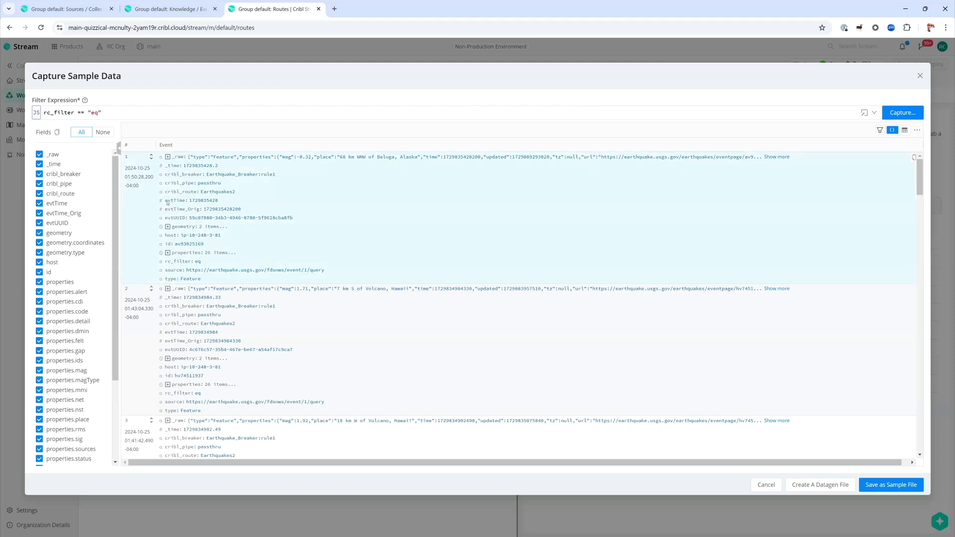
pyautogui.moveTo(186, 201); pyautogui.dragTo(231, 203)
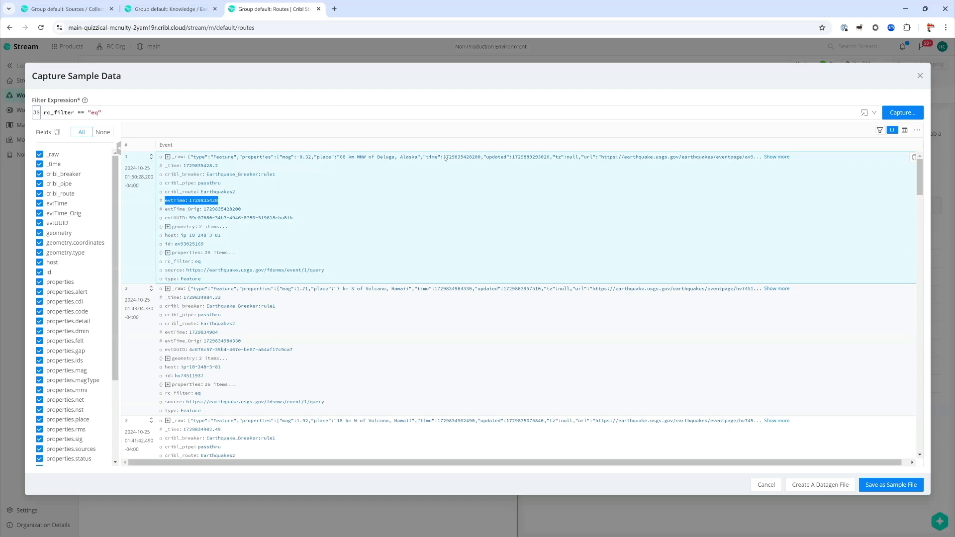
pyautogui.moveTo(445, 158); pyautogui.dragTo(483, 158)
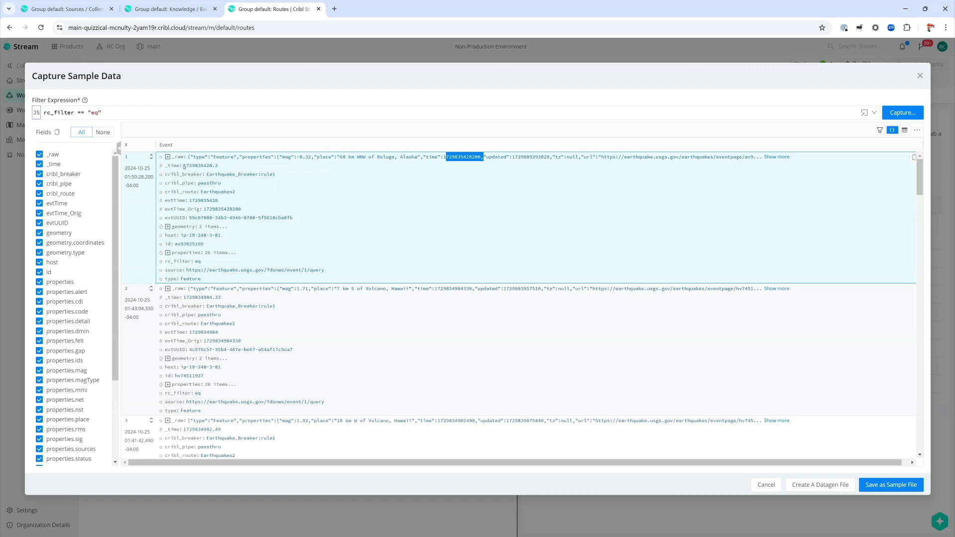
pyautogui.moveTo(184, 167); pyautogui.dragTo(232, 168)
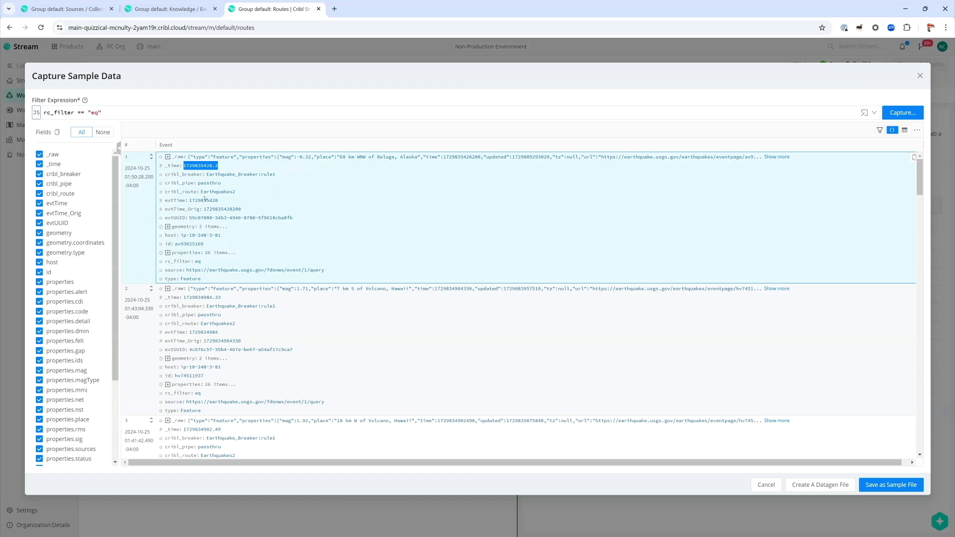
pyautogui.moveTo(165, 201); pyautogui.dragTo(221, 200)
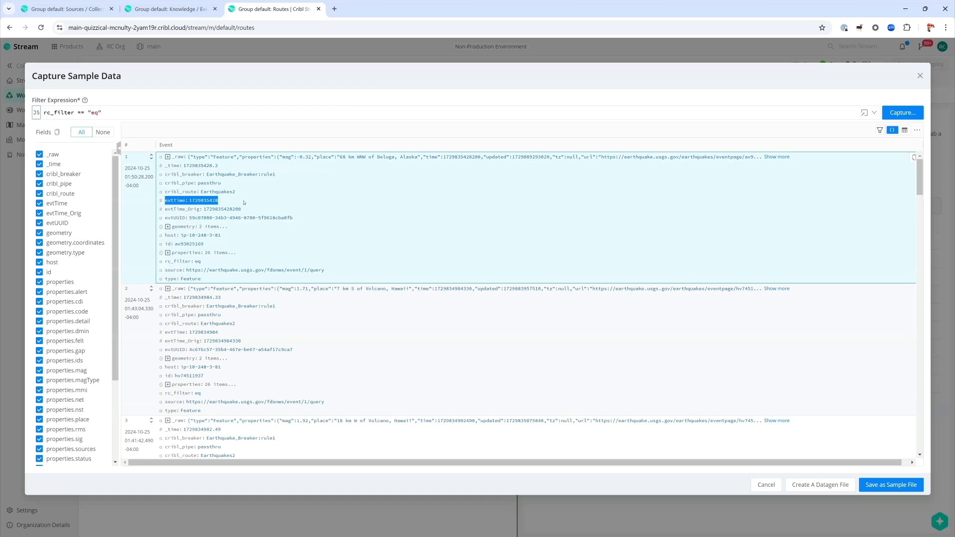
pyautogui.click(220, 211)
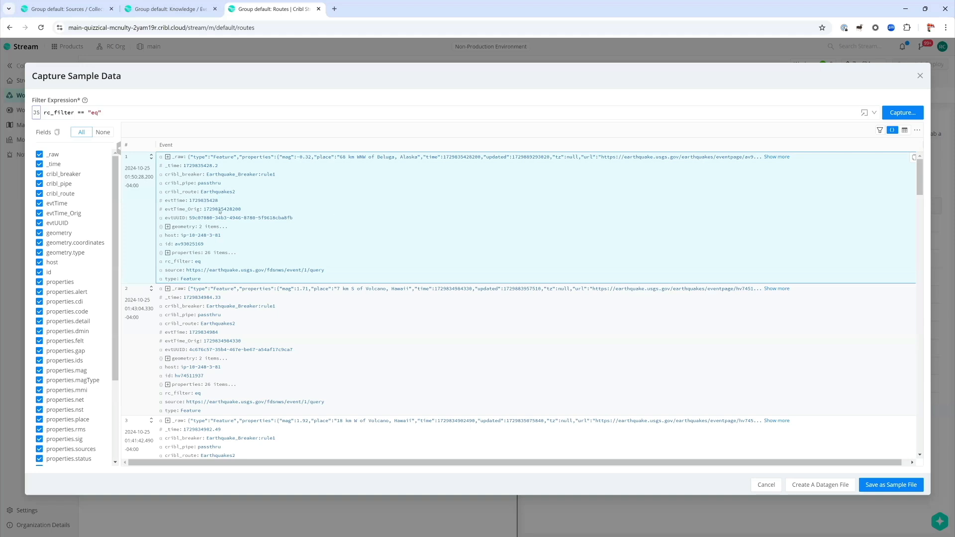
pyautogui.click(178, 202)
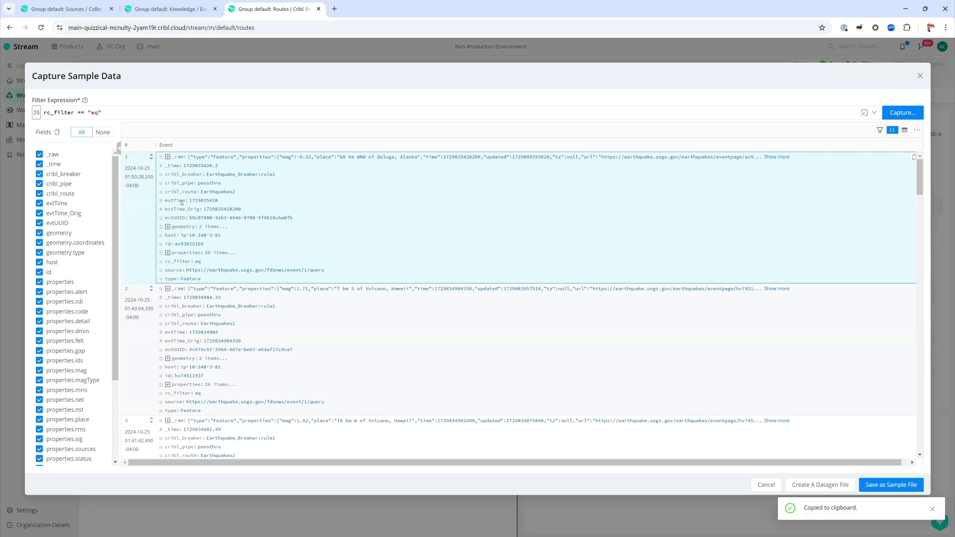
# Return to the REST collectors, check the Earthquakes starttime and endtime parameters, and close the configuration.
pyautogui.click(186, 3)
pyautogui.click(85, 3)
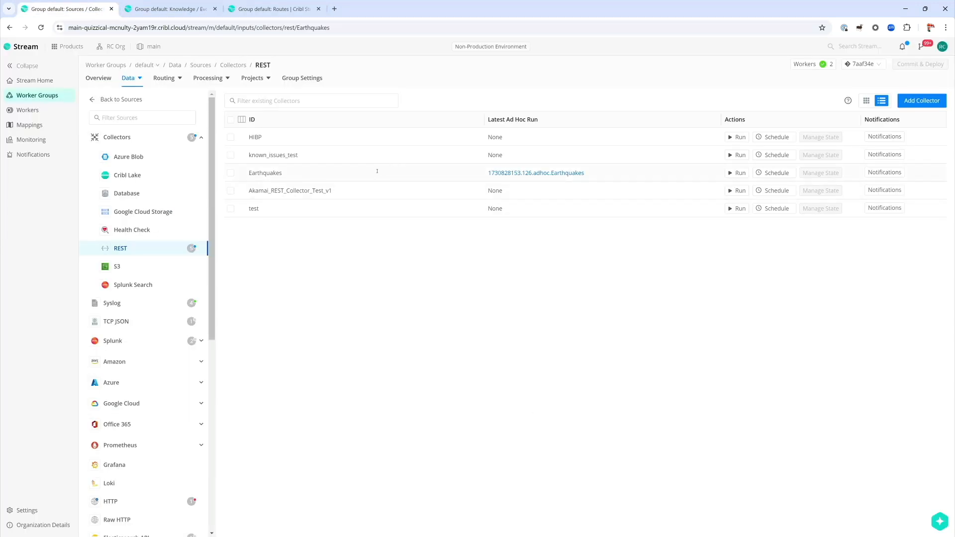
pyautogui.click(374, 175)
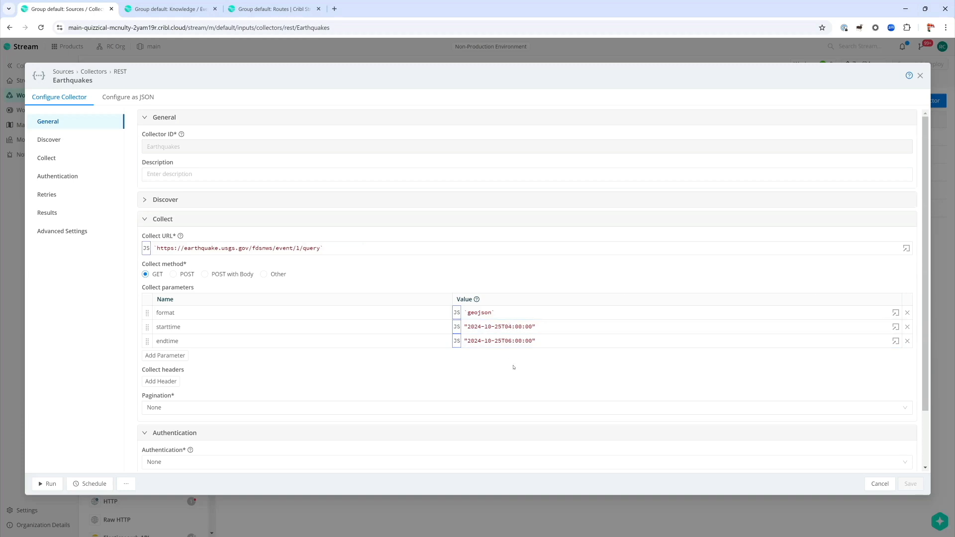
pyautogui.press('Escape')
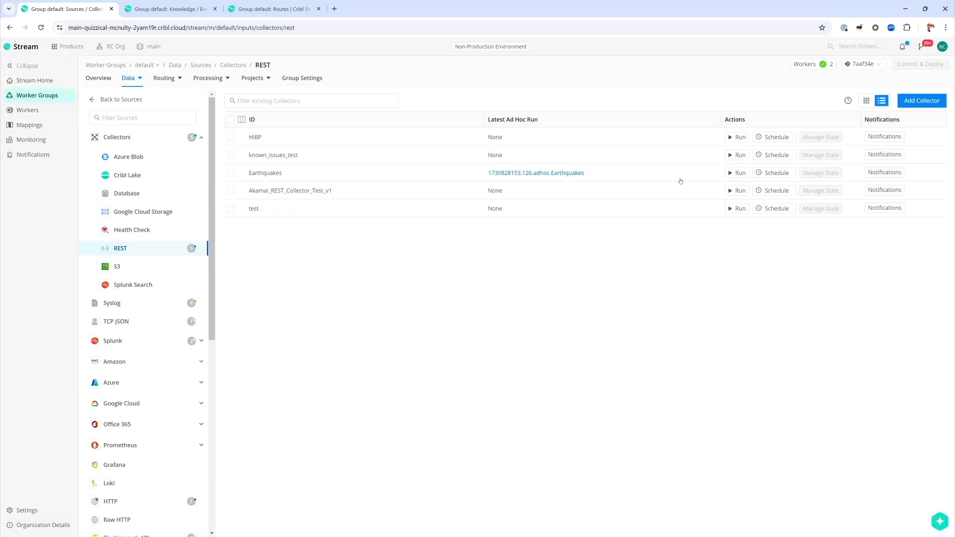
# Set up a Full Run of the Earthquakes collector and show its state tracking settings with tracking enabled.
pyautogui.click(739, 174)
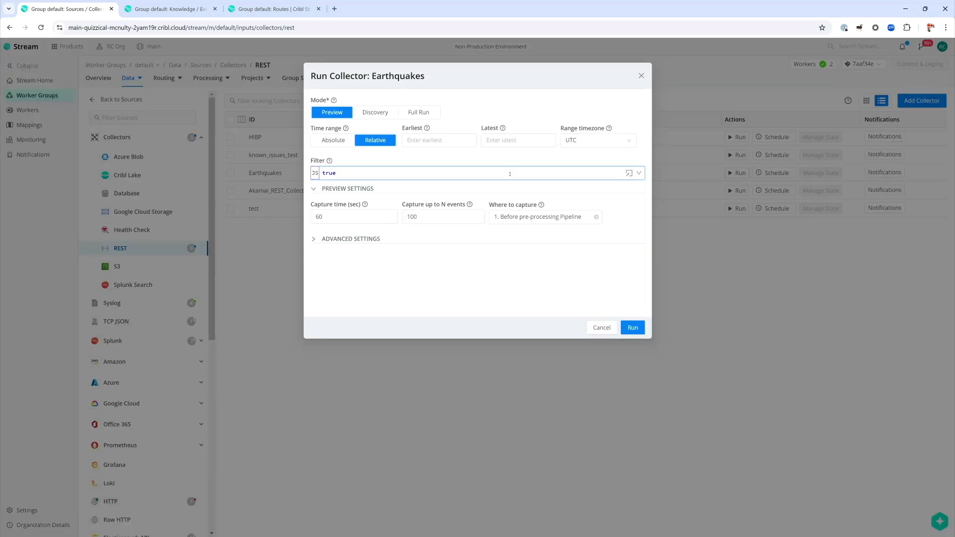
pyautogui.click(411, 114)
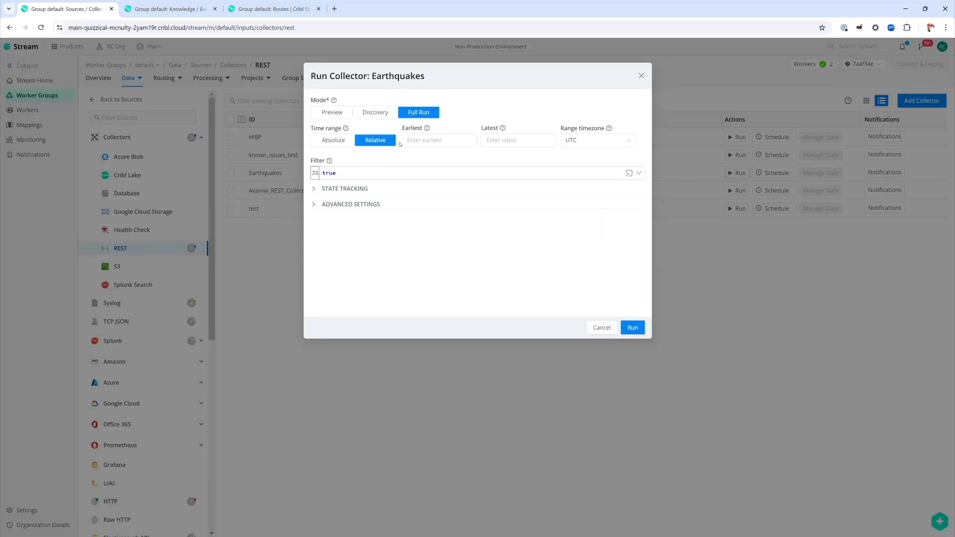
pyautogui.click(357, 204)
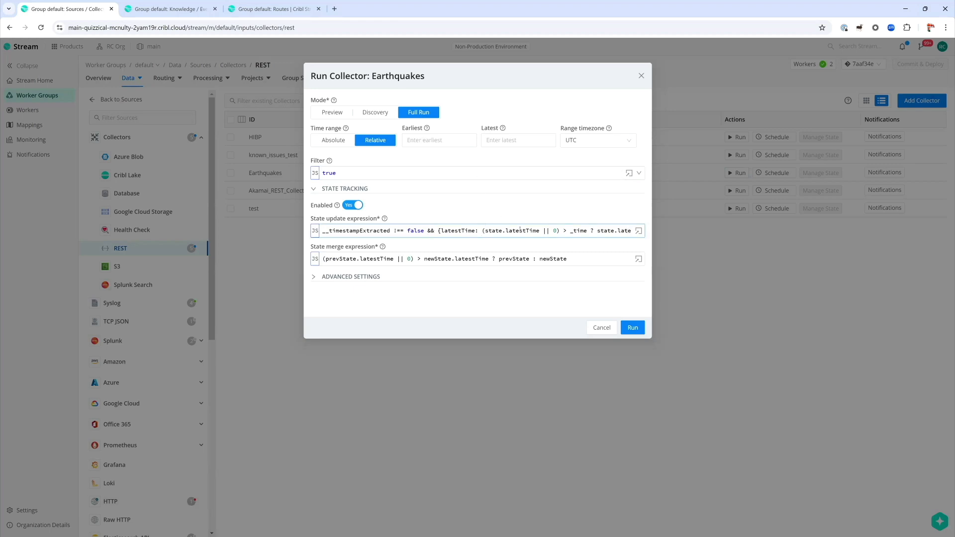
# Examine the latestTime key and the condition preceding it in the state update expression.
pyautogui.press('Home')
pyautogui.hotkey('ctrl', 'Right')
pyautogui.hotkey('ctrl', 'Right')
pyautogui.hotkey('ctrl', 'Right')
pyautogui.hotkey('ctrl', 'Right')
pyautogui.hotkey('ctrl', 'Right')
pyautogui.hotkey('ctrl', 'Right')
pyautogui.press('Left')
pyautogui.hotkey('ctrl', 'shift', 'Left')
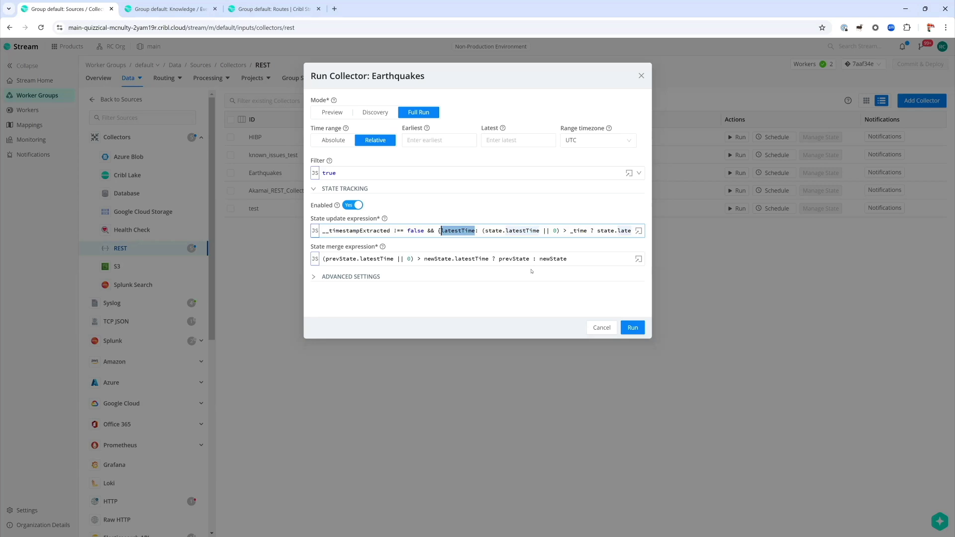
pyautogui.press('Left')
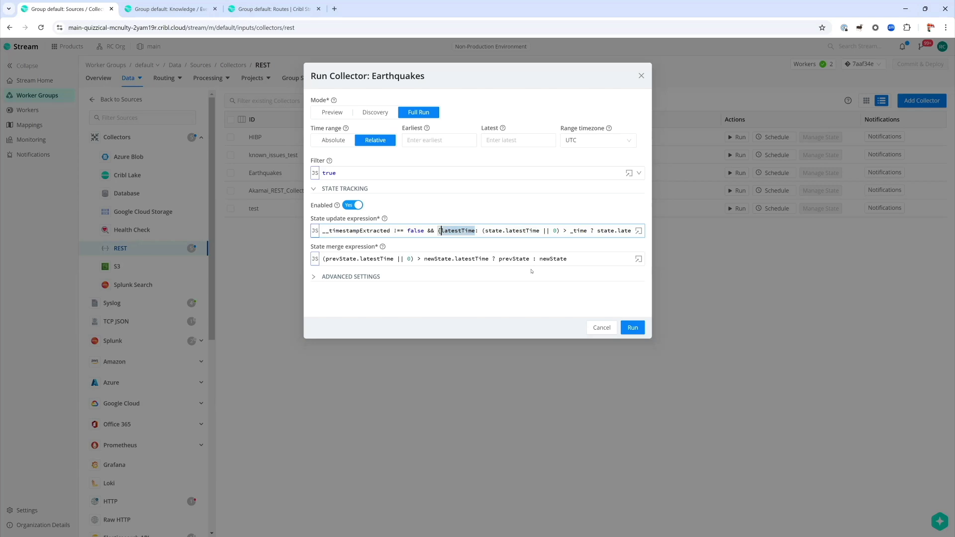
pyautogui.hotkey('shift', 'Home')
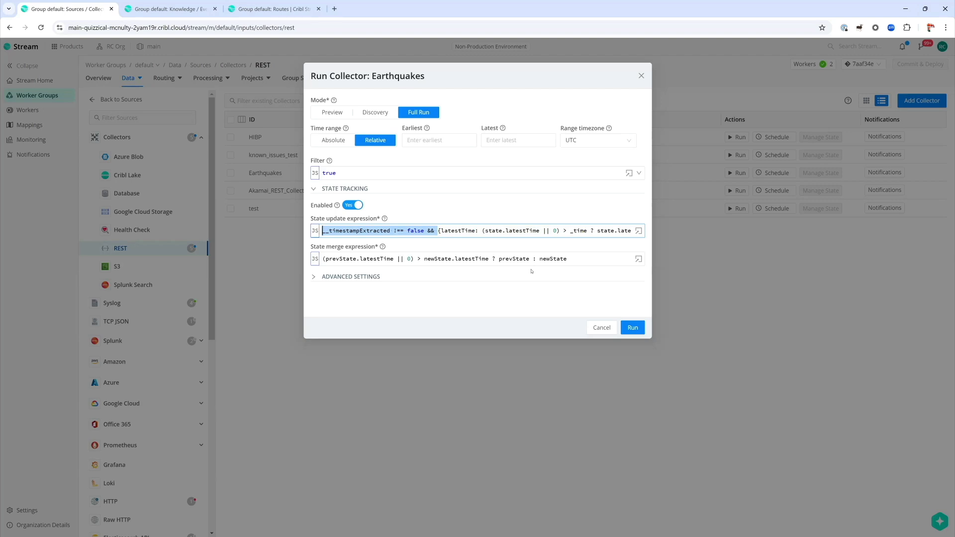
# Replace __timestampExtracted with evtTime at the start of the state update expression.
pyautogui.press('Left')
pyautogui.hotkey('ctrl', 'shift', 'Right')
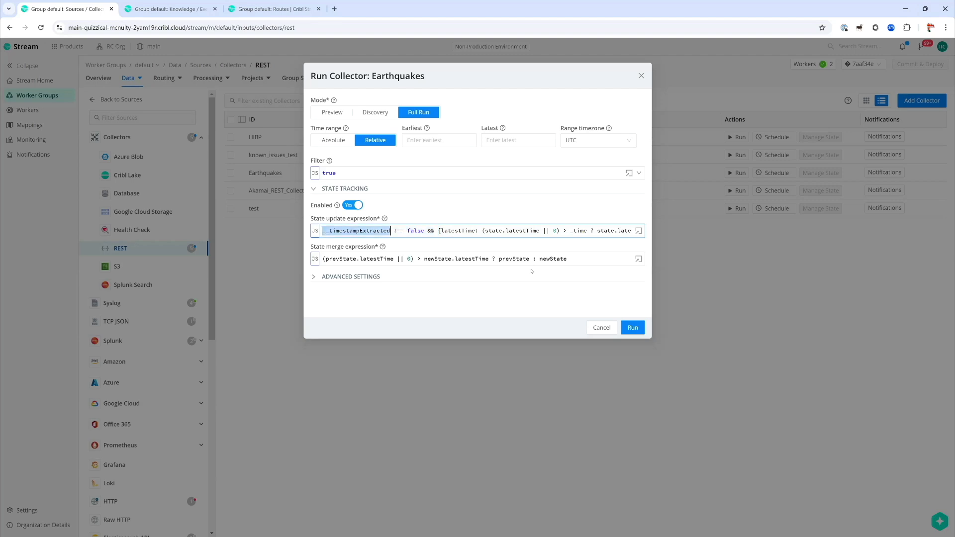
pyautogui.write('evtTime')
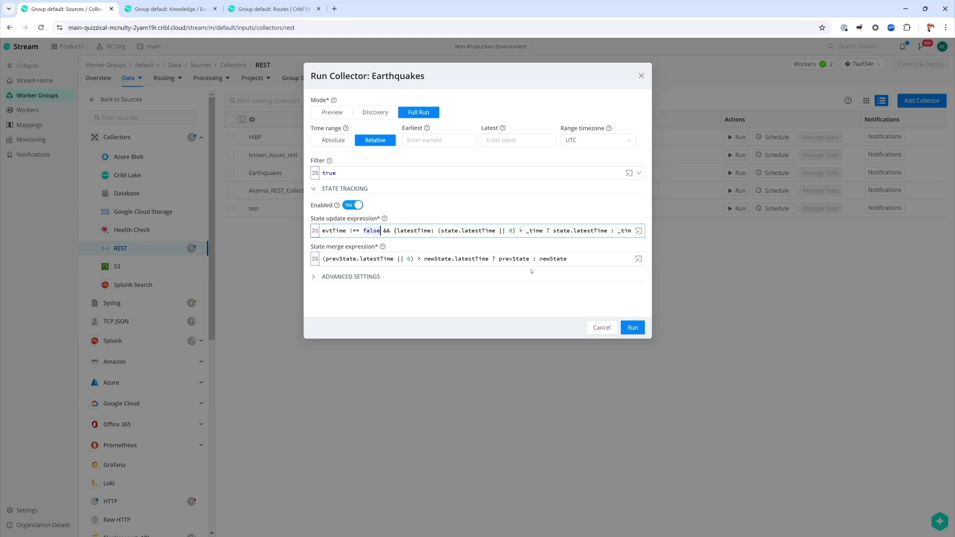
# Delete the leading "evtTime !== false &&" condition from the state update expression, leaving only the latestTime object.
pyautogui.press('Home')
pyautogui.hotkey('ctrl', 'shift', 'Right')
pyautogui.hotkey('ctrl', 'shift', 'Right')
pyautogui.hotkey('ctrl', 'shift', 'Right')
pyautogui.hotkey('ctrl', 'shift', 'Right')
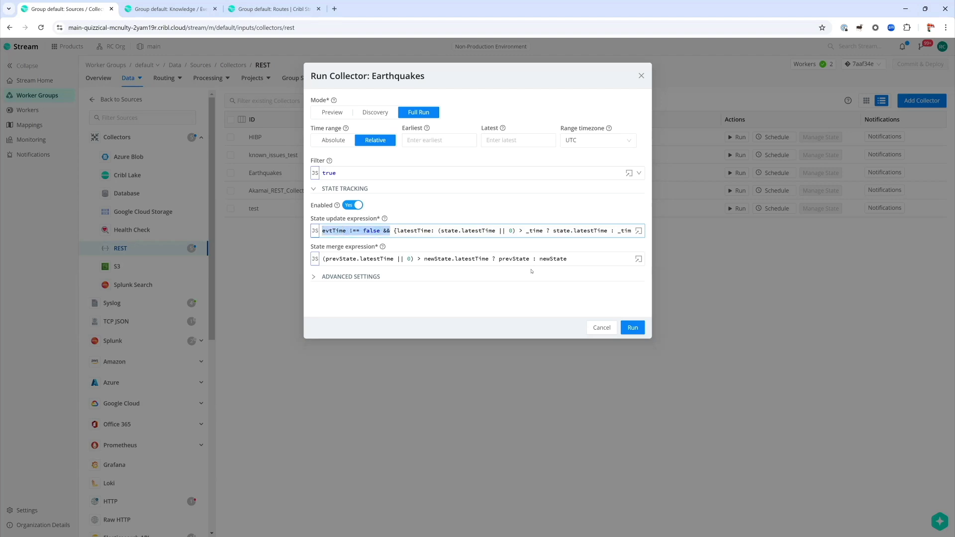
pyautogui.press('Delete')
pyautogui.press('Delete')
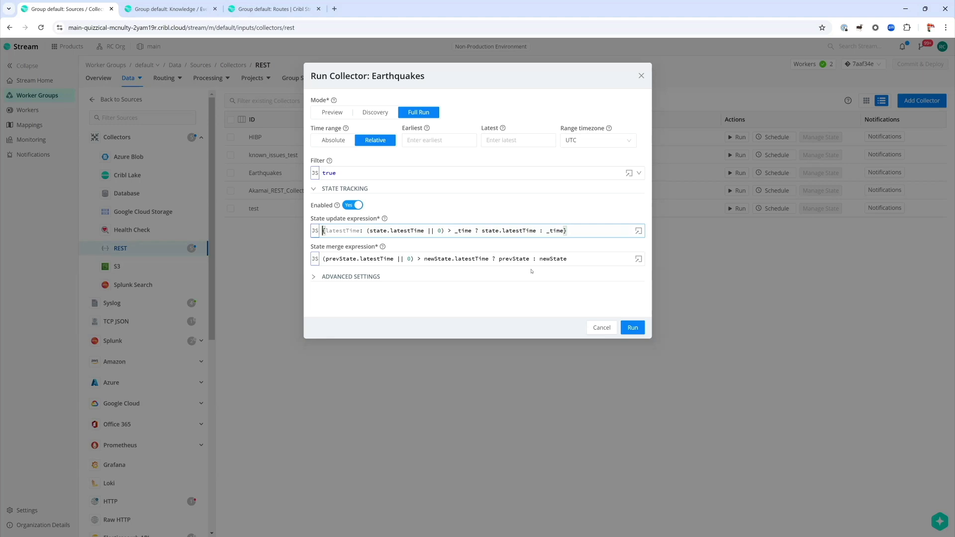
pyautogui.hotkey('ctrl', 'a')
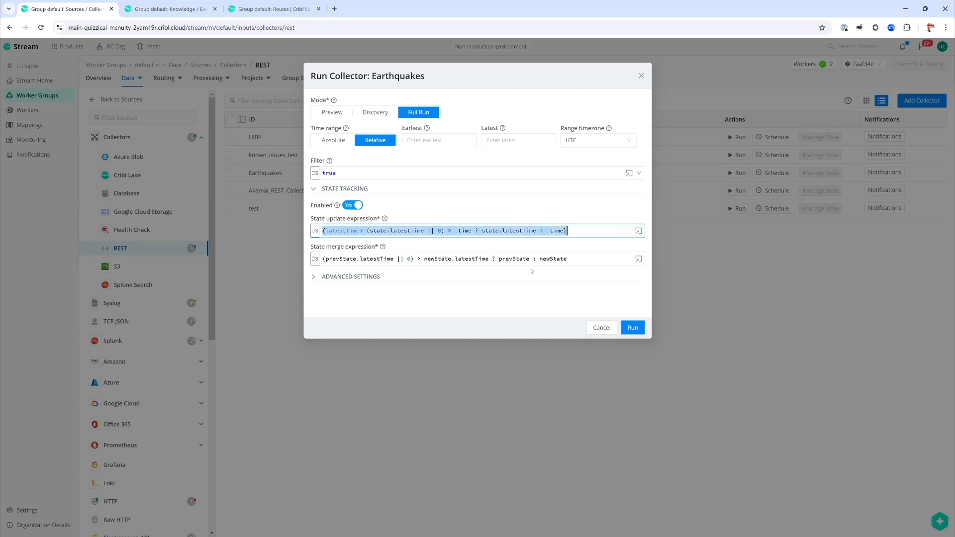
pyautogui.press('Left')
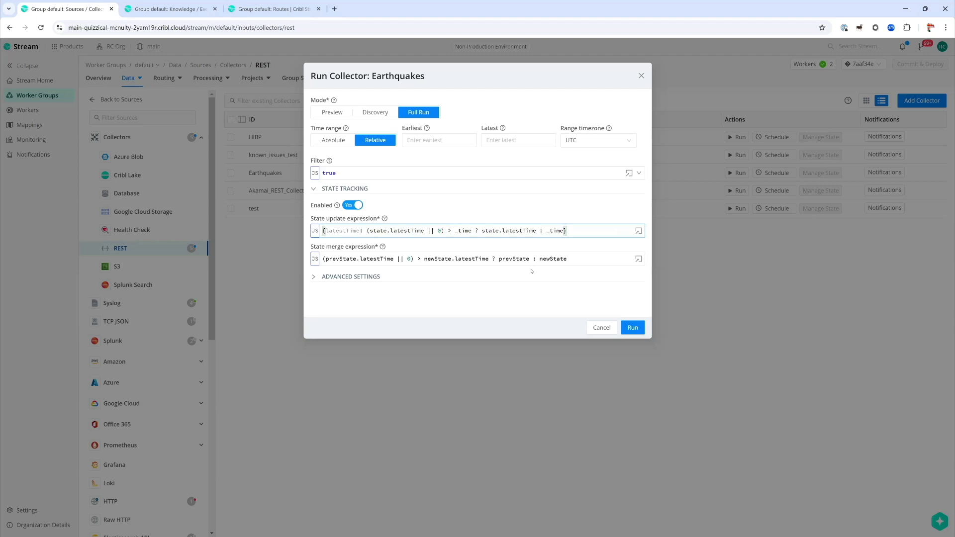
# Examine the latestTime key and the state.latestTime reference in the state update expression.
pyautogui.hotkey('ctrl', 'shift', 'Left')
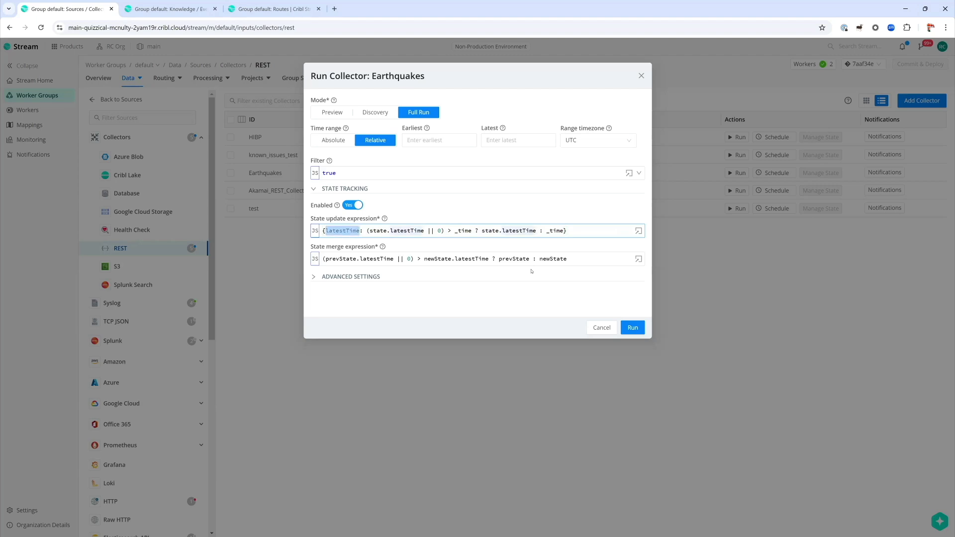
pyautogui.press('Right')
pyautogui.press('Right')
pyautogui.press('Right')
pyautogui.press('Right')
pyautogui.hotkey('ctrl', 'shift', 'Right')
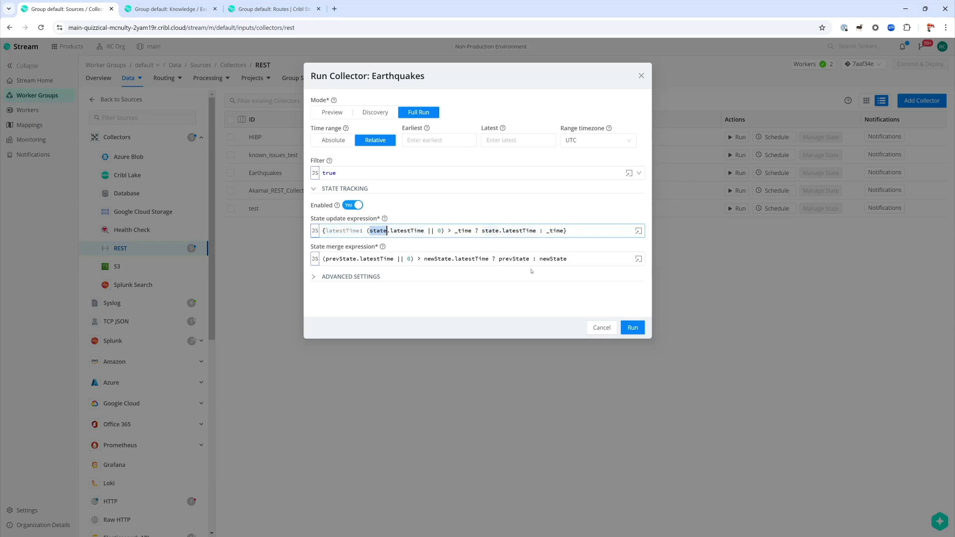
pyautogui.press('Right')
pyautogui.press('Right')
pyautogui.hotkey('ctrl', 'shift', 'Right')
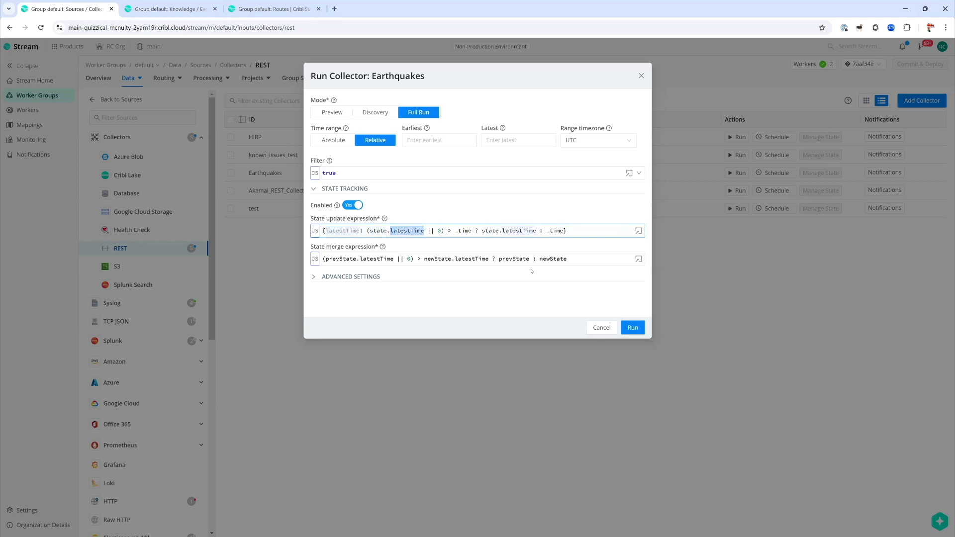
# Examine the "(state.latestTime || 0)" fallback that follows the latestTime key in the state update expression.
pyautogui.press('End')
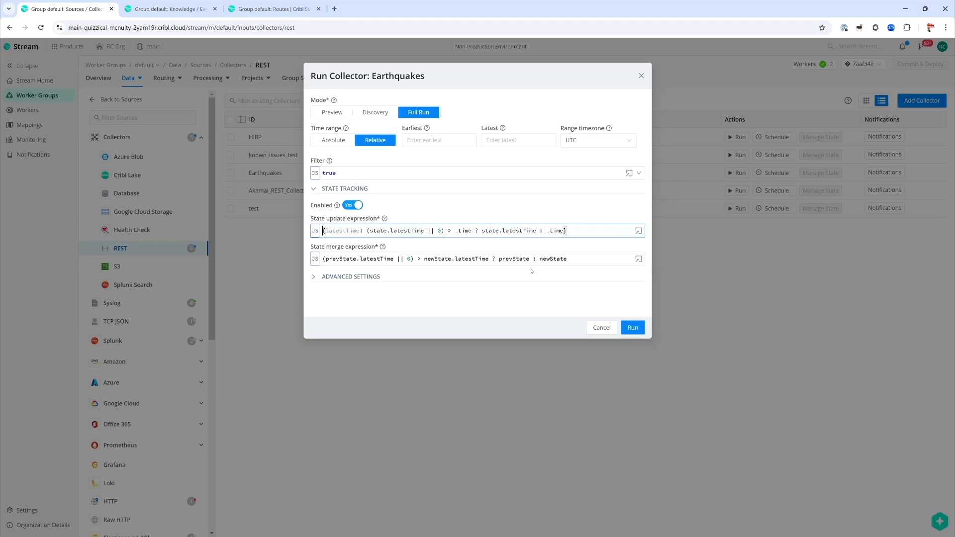
pyautogui.press('Home')
pyautogui.press('Right')
pyautogui.hotkey('ctrl', 'shift', 'Right')
pyautogui.press('Right')
pyautogui.hotkey('ctrl', 'Right')
pyautogui.hotkey('ctrl', 'Right')
pyautogui.hotkey('ctrl', 'Right')
pyautogui.hotkey('ctrl', 'Right')
pyautogui.hotkey('ctrl', 'Right')
pyautogui.hotkey('ctrl', 'Right')
pyautogui.hotkey('ctrl', 'shift', 'Left')
pyautogui.hotkey('ctrl', 'shift', 'Left')
pyautogui.hotkey('ctrl', 'shift', 'Left')
pyautogui.hotkey('ctrl', 'shift', 'Left')
pyautogui.hotkey('ctrl', 'shift', 'Left')
pyautogui.hotkey('ctrl', 'shift', 'Left')
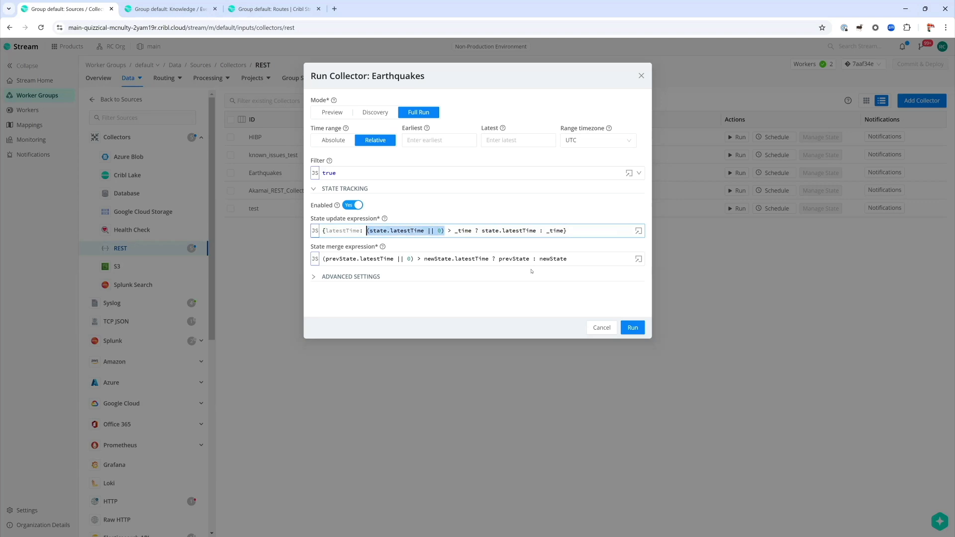
pyautogui.press('Right')
pyautogui.press('Right')
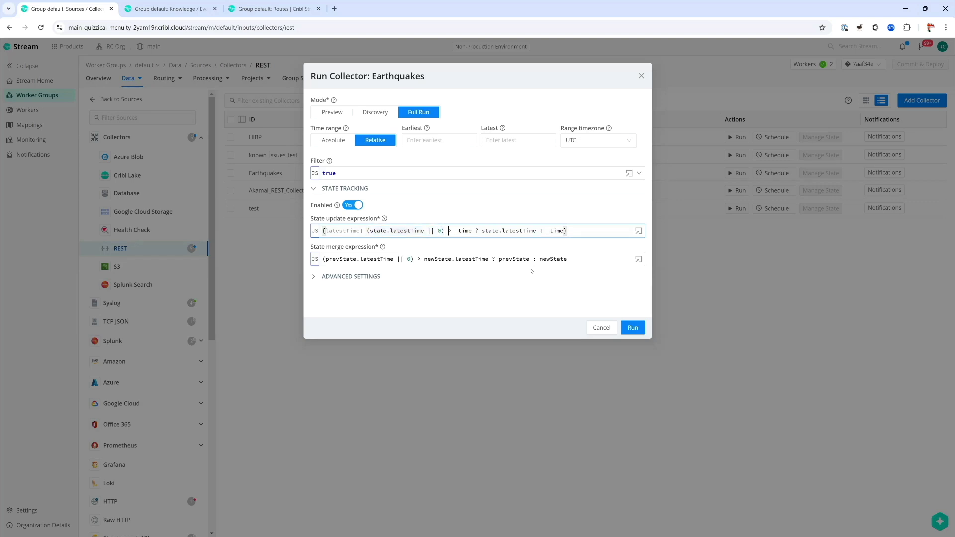
# Examine the comparison with _time and the two possible outcomes of the ternary in the state update expression.
pyautogui.hotkey('ctrl', 'shift', 'Right')
pyautogui.press('Right')
pyautogui.press('Right')
pyautogui.press('Right')
pyautogui.press('Right')
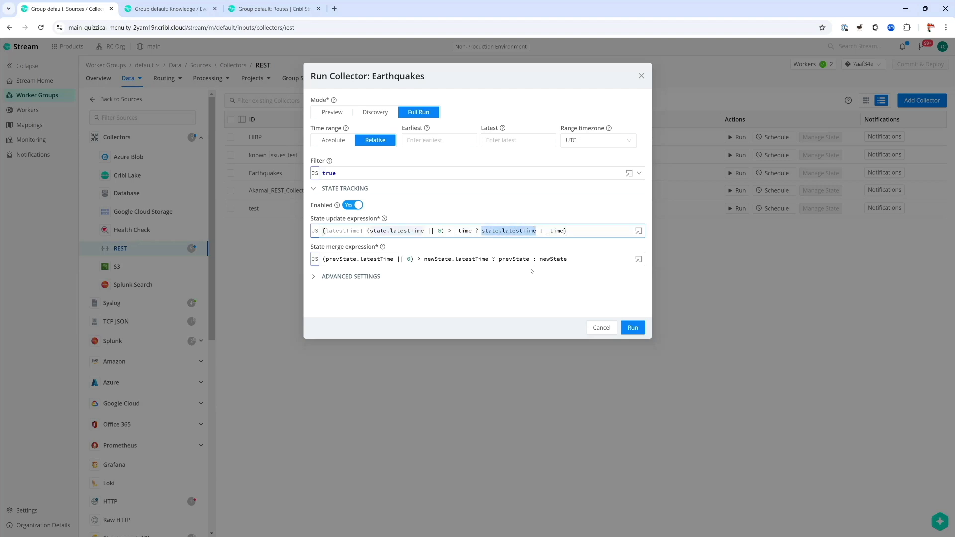
pyautogui.press('Right')
pyautogui.press('Right')
pyautogui.press('Right')
pyautogui.press('Right')
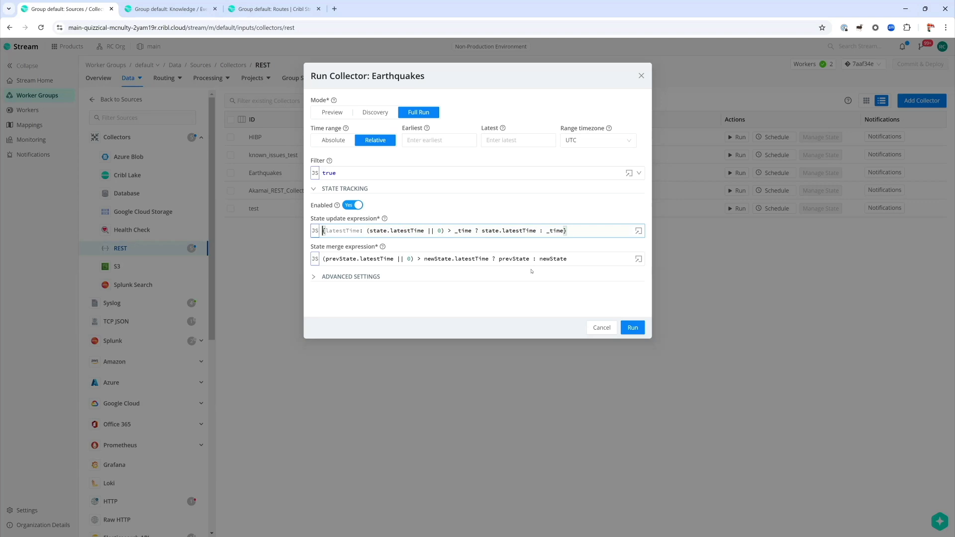
# Replace both _time references in the state update expression with evtTime, and review the state merge expression.
pyautogui.hotkey('ctrl', 'Right')
pyautogui.hotkey('ctrl', 'Right')
pyautogui.hotkey('ctrl', 'Right')
pyautogui.hotkey('ctrl', 'Right')
pyautogui.hotkey('ctrl', 'Right')
pyautogui.hotkey('ctrl', 'Right')
pyautogui.hotkey('ctrl', 'Right')
pyautogui.hotkey('ctrl', 'shift', 'Right')
pyautogui.write('evtTime')
pyautogui.press('Left')
pyautogui.hotkey('ctrl', 'shift', 'Left')
pyautogui.write('evtTime')
pyautogui.hotkey('ctrl', 'shift', 'Left')
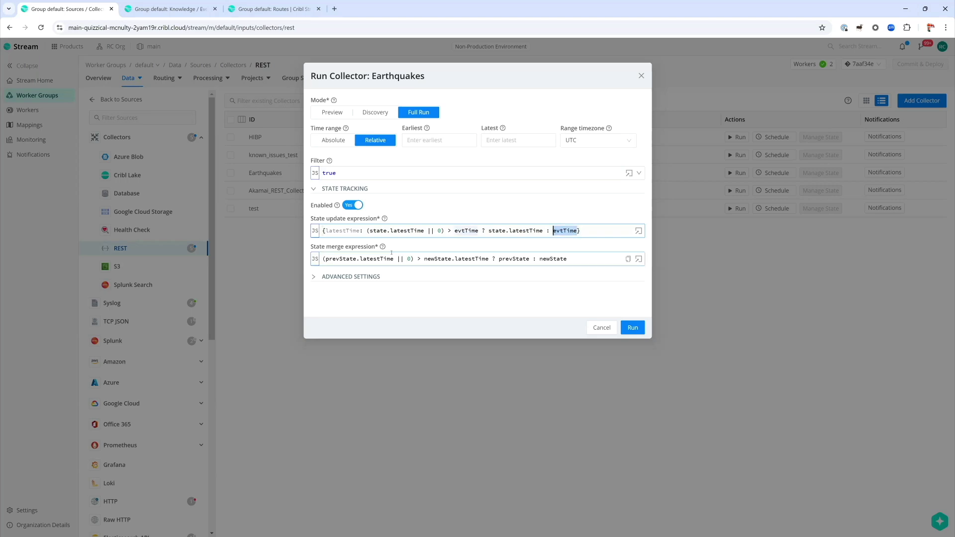
pyautogui.click(415, 257)
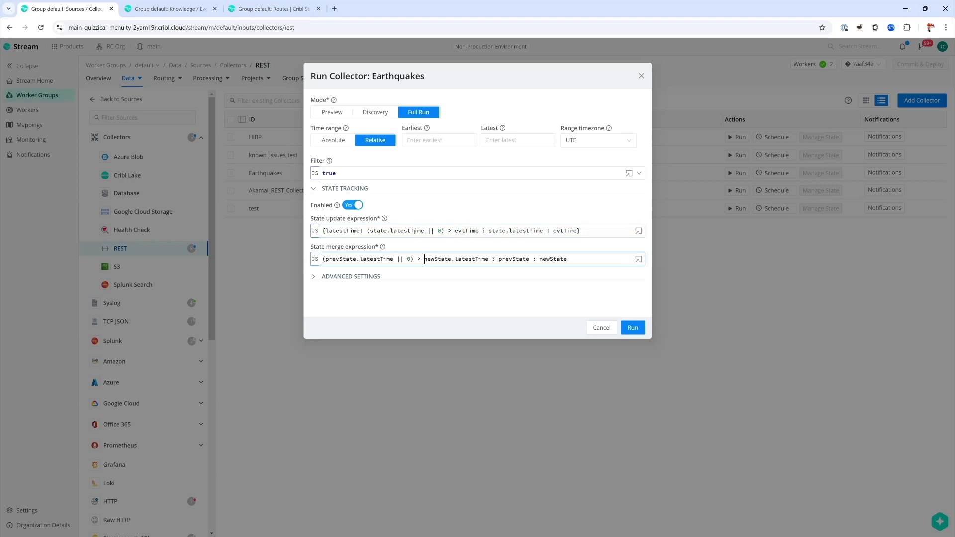
pyautogui.click(337, 231)
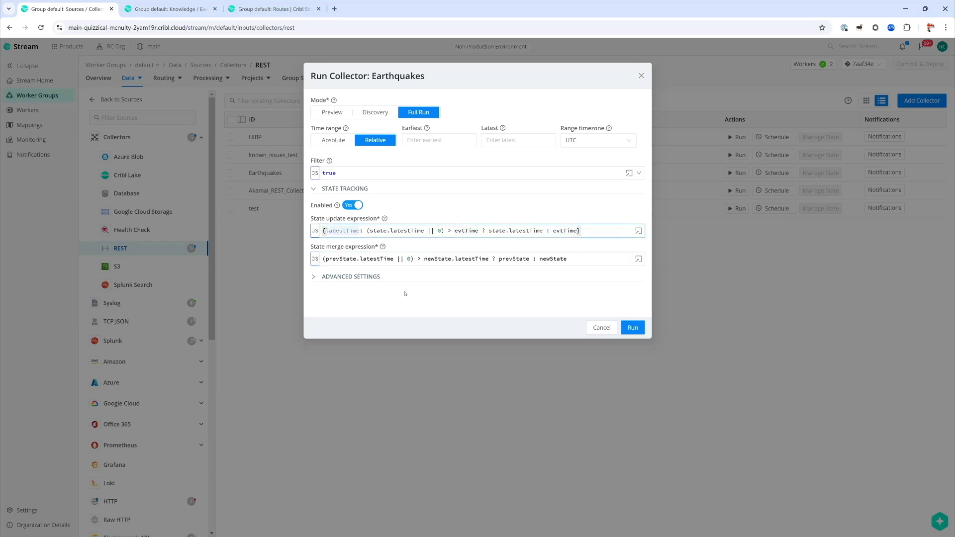
pyautogui.click(399, 258)
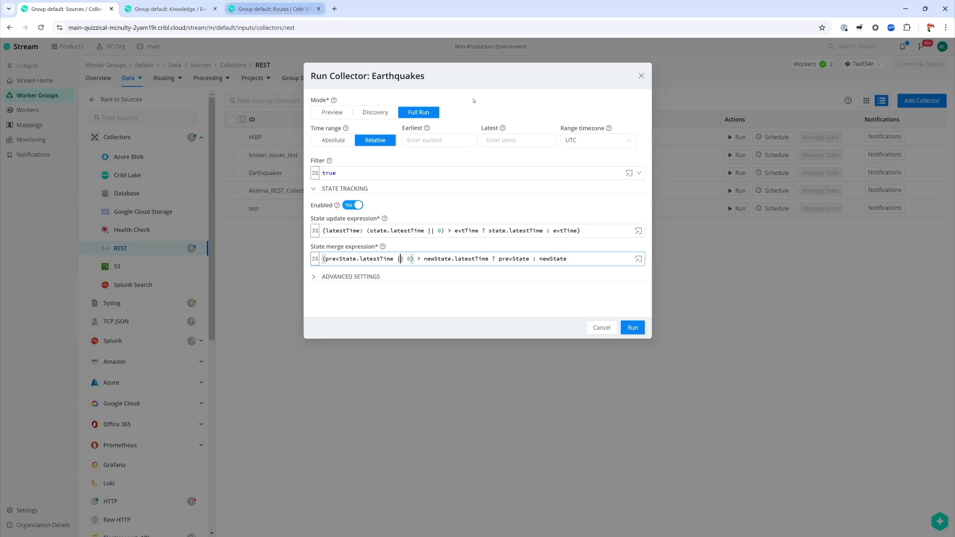
# Start a new 600-second sample data capture of up to 100 events with the rc_filter == "eq" filter.
pyautogui.click(273, 9)
pyautogui.click(903, 112)
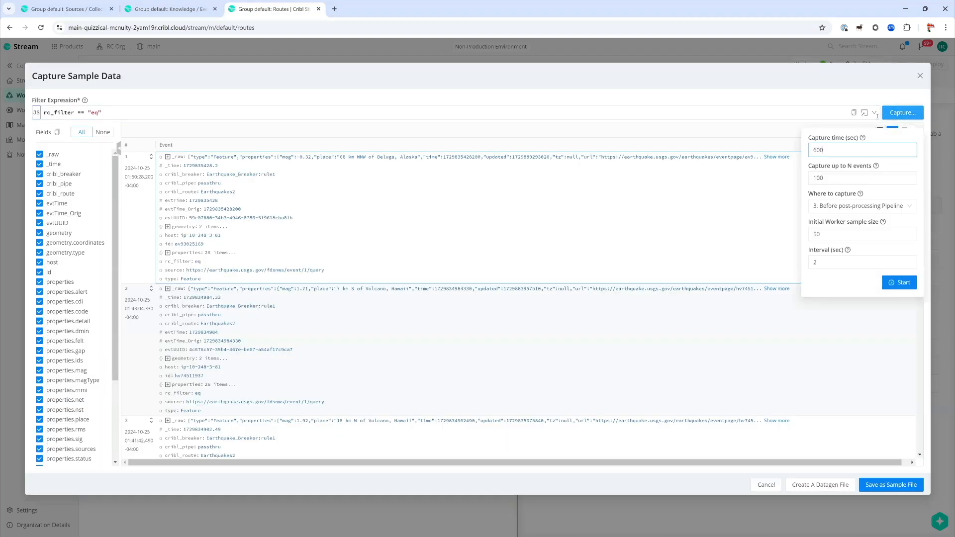
pyautogui.click(899, 282)
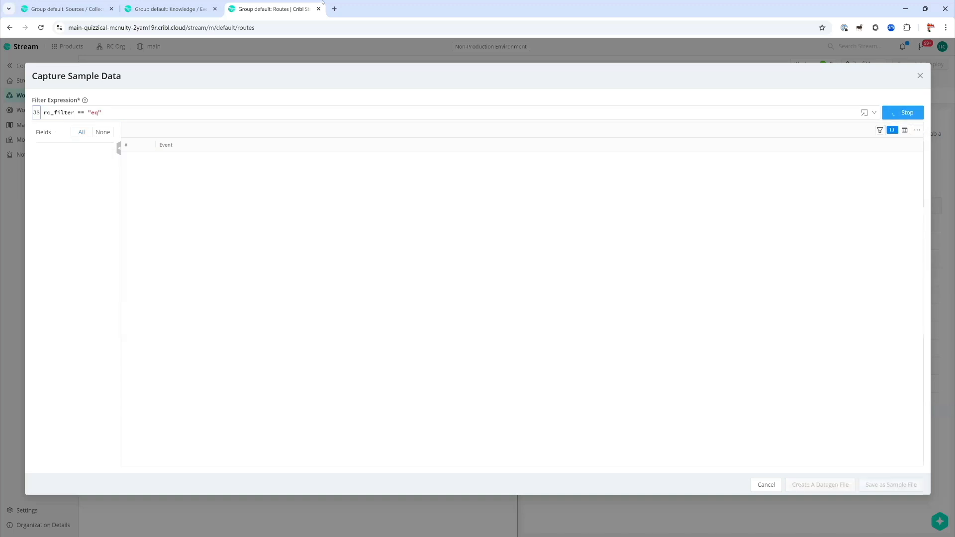
# Run the Earthquakes collector with the configured state tracking, and stop the sample capture once its events arrive.
pyautogui.click(199, 9)
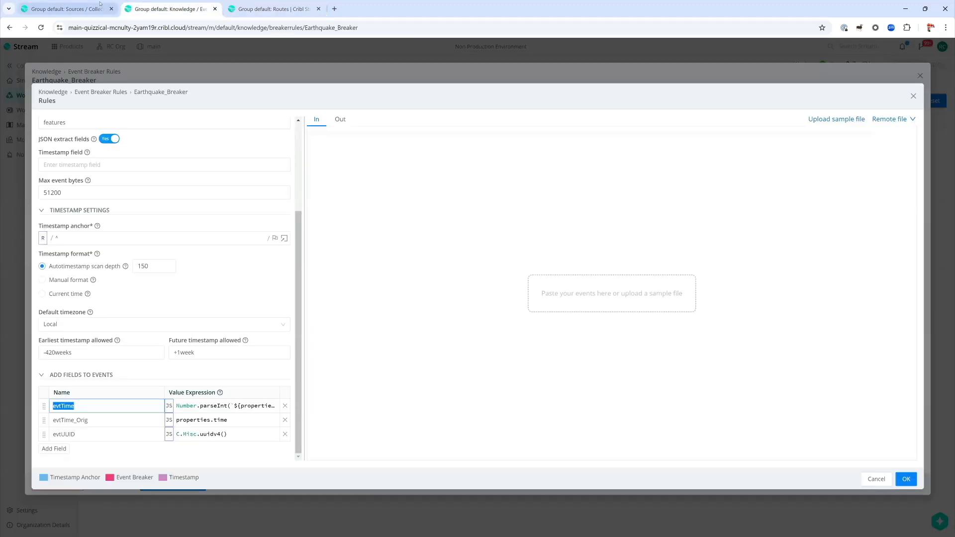
pyautogui.click(70, 9)
pyautogui.click(632, 327)
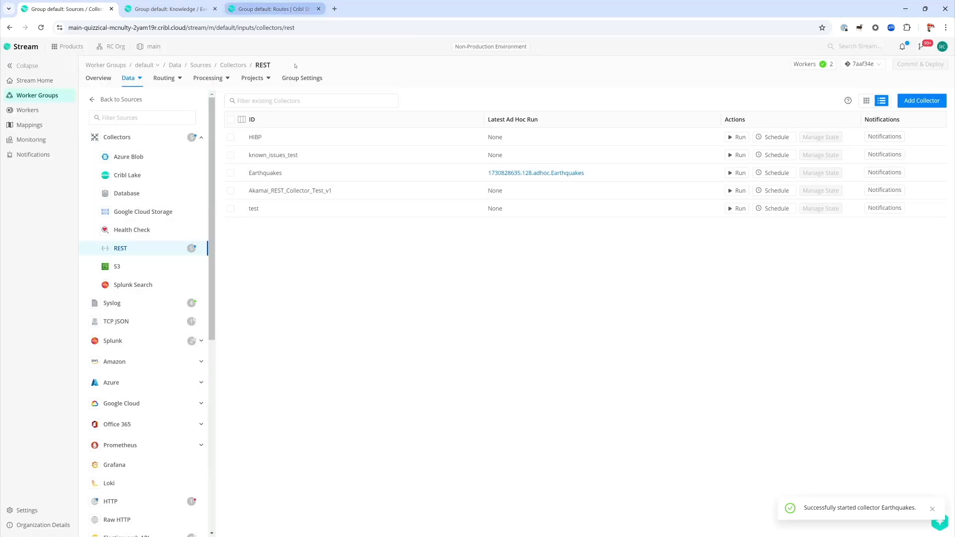
pyautogui.click(279, 9)
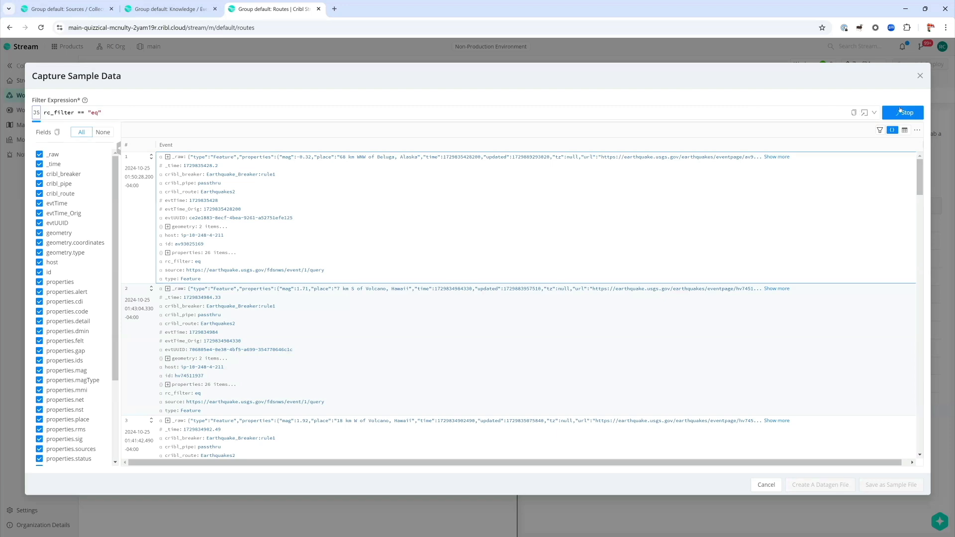
pyautogui.click(898, 111)
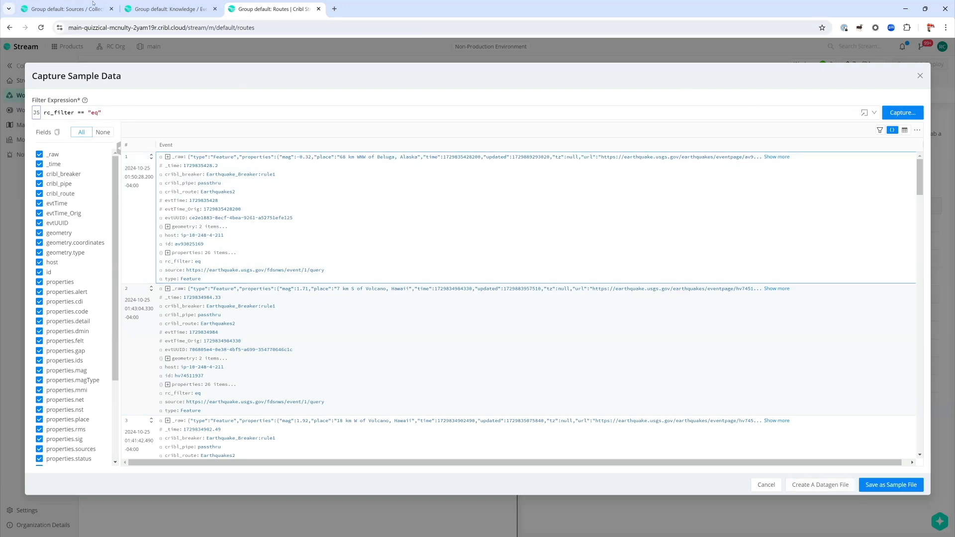
# Open the saved state of the Earthquakes collector and examine its latestTime value.
pyautogui.hotkey('ctrl', '1')
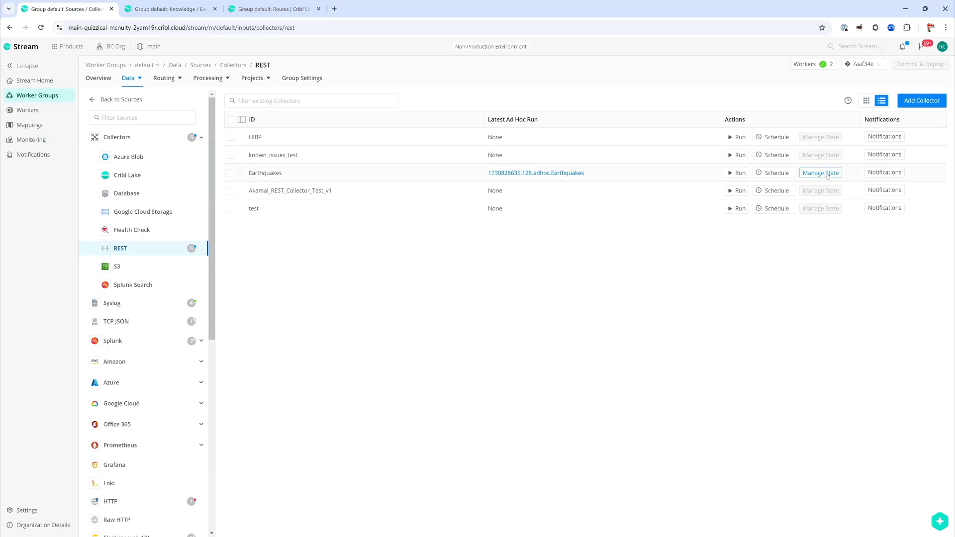
pyautogui.click(827, 174)
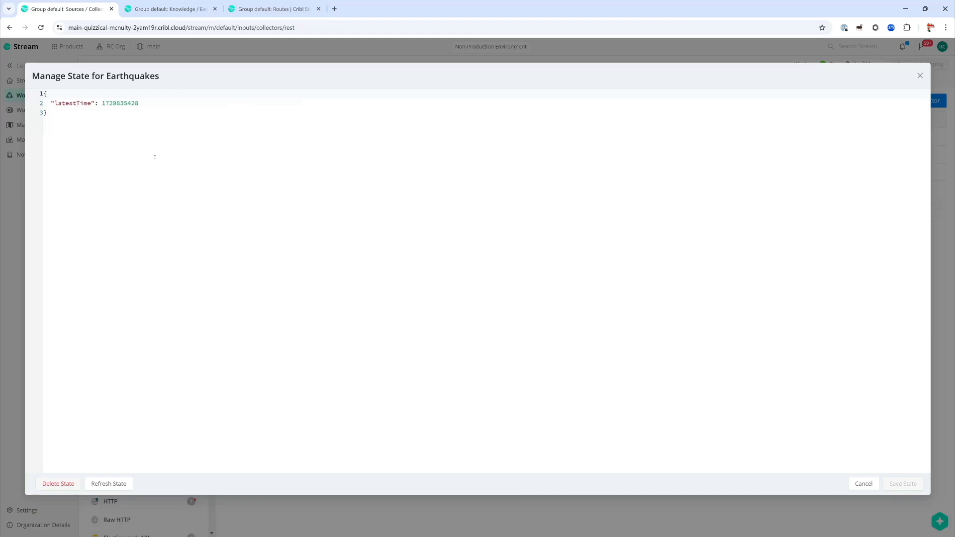
pyautogui.doubleClick(73, 104)
pyautogui.doubleClick(120, 104)
# Compare the saved latestTime with evtTime in the first captured event, and close the state view without changes.
pyautogui.click(272, 9)
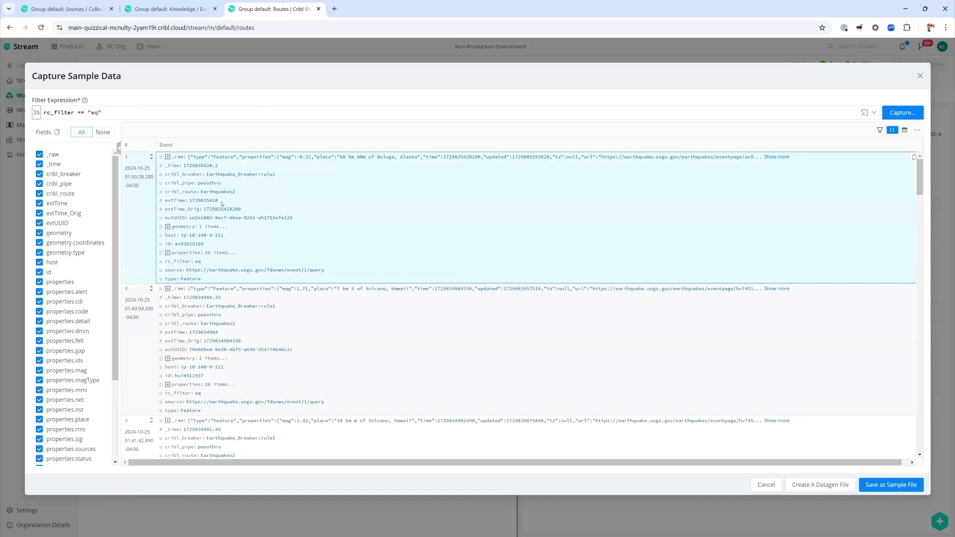
pyautogui.tripleClick(223, 202)
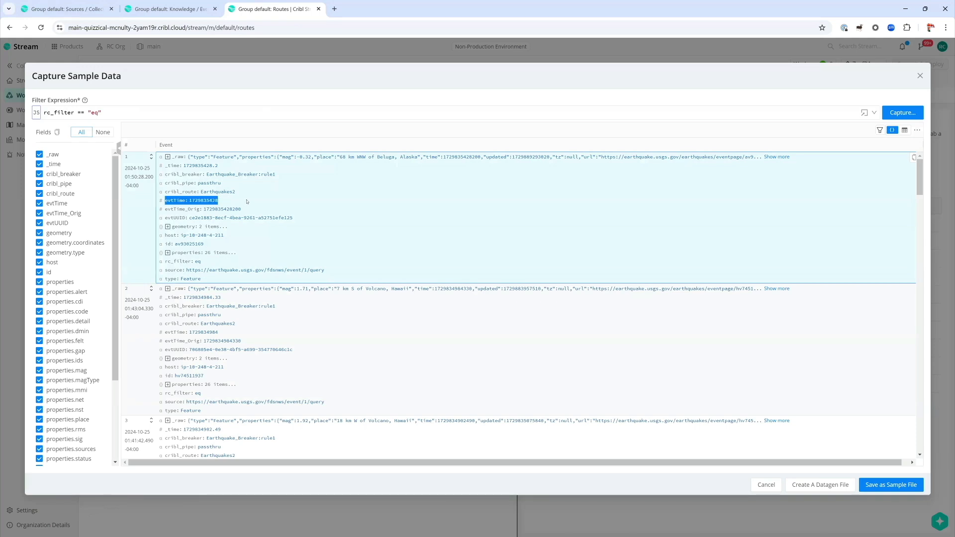
pyautogui.click(62, 9)
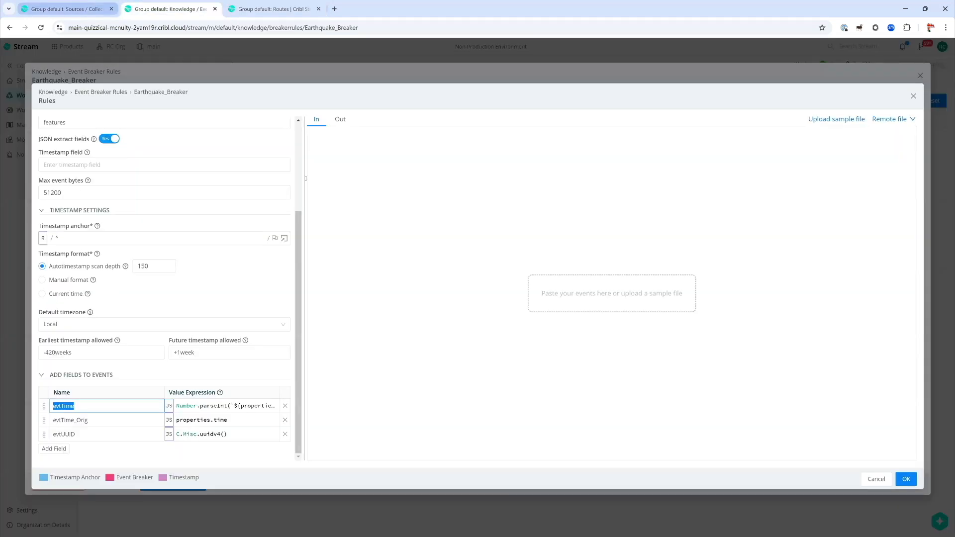
pyautogui.click(383, 253)
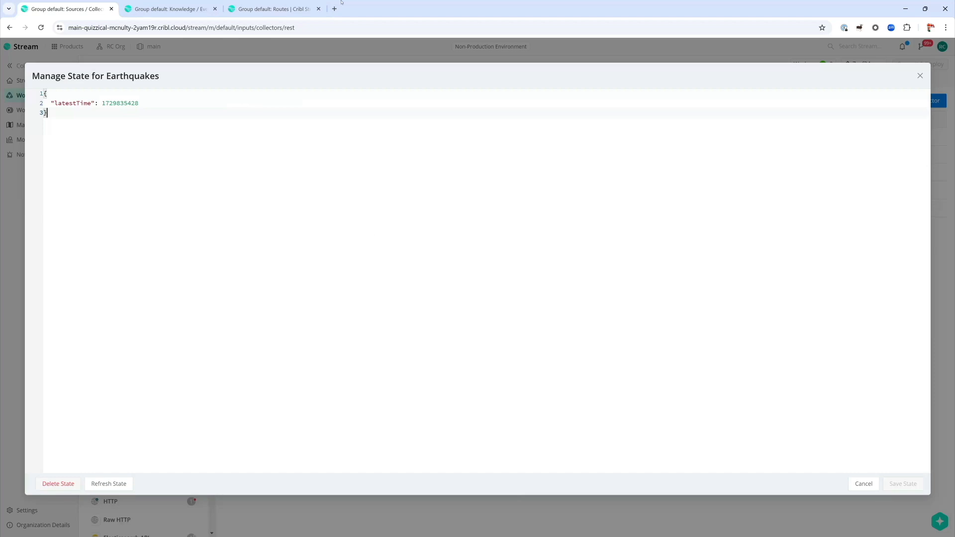
pyautogui.click(279, 9)
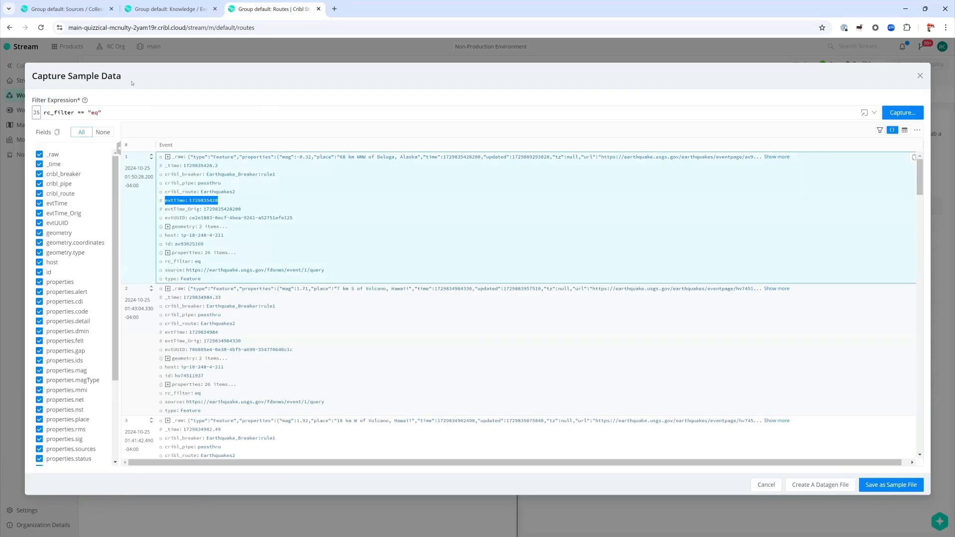
pyautogui.click(62, 9)
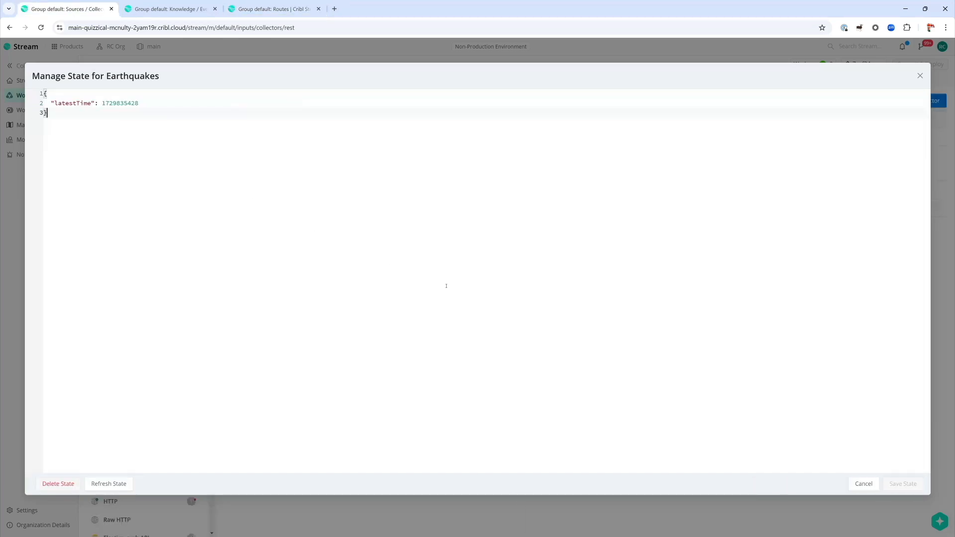
pyautogui.click(864, 484)
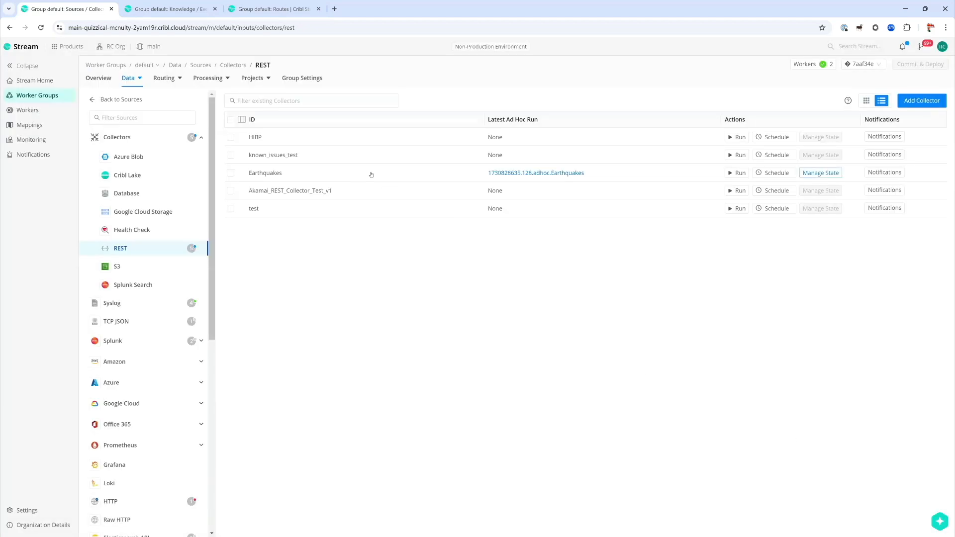
# Set the Earthquakes collector's starttime collect parameter to C.Time.strftime(state.latestTime, "%Y-%m-%dT%H:%M:%S").
pyautogui.click(368, 173)
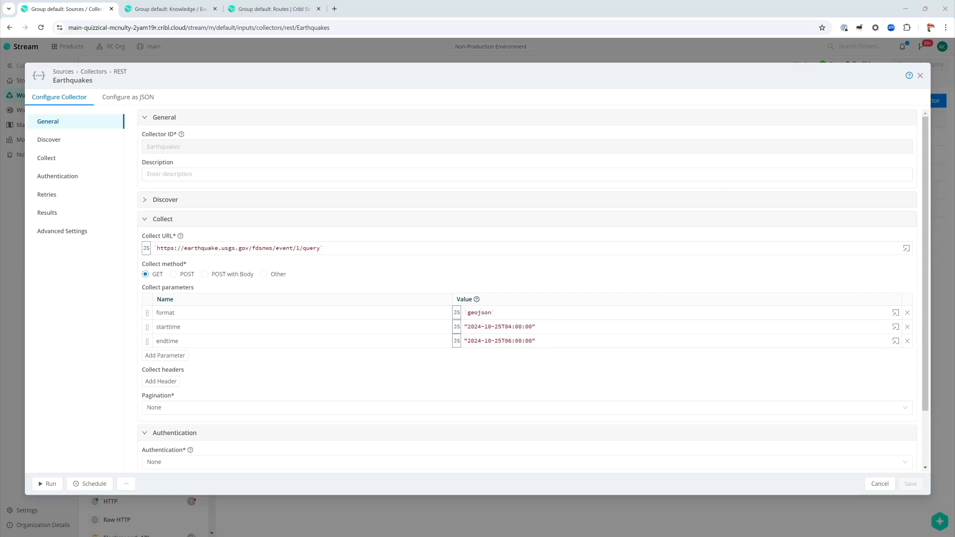
pyautogui.click(595, 325)
pyautogui.hotkey('ctrl', 'a')
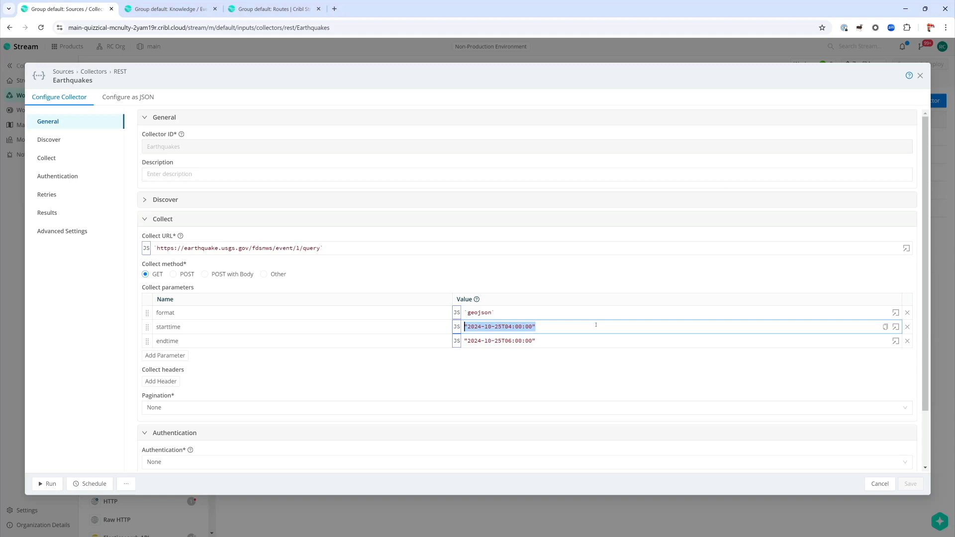
pyautogui.hotkey('ctrl', 'v')
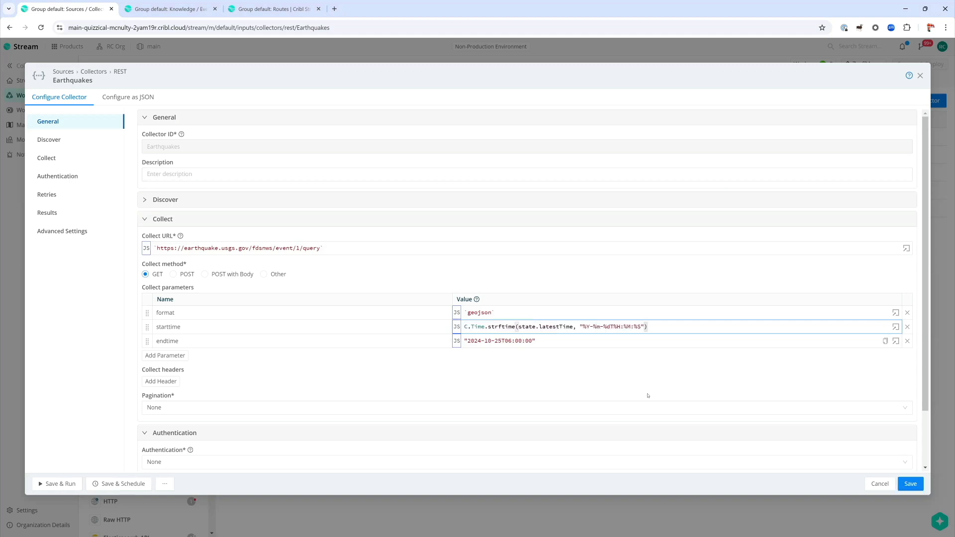
# Add +1 to the state.latestTime argument in the starttime expression, and review the resulting argument.
pyautogui.press('Home')
pyautogui.hotkey('ctrl', 'Right')
pyautogui.hotkey('ctrl', 'Right')
pyautogui.hotkey('ctrl', 'Right')
pyautogui.hotkey('ctrl', 'shift', 'Right')
pyautogui.hotkey('ctrl', 'shift', 'Right')
pyautogui.hotkey('ctrl', 'shift', 'Left')
pyautogui.hotkey('ctrl', 'shift', 'Right')
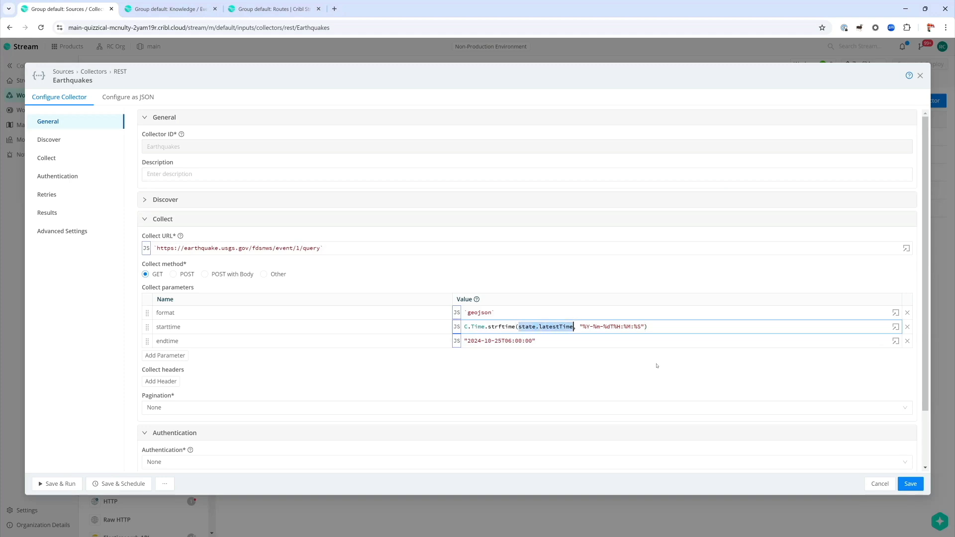
pyautogui.hotkey('ctrl', 'Right')
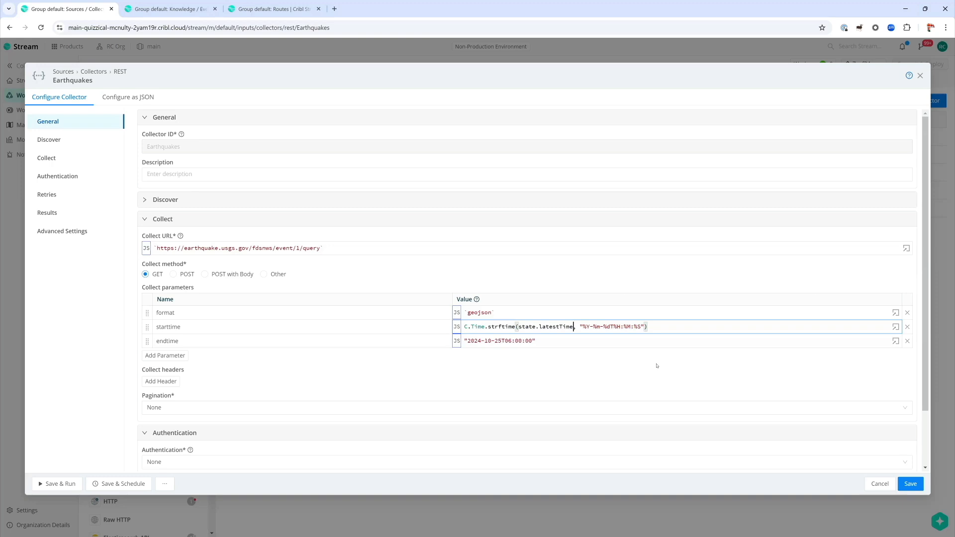
pyautogui.write('+1')
pyautogui.hotkey('ctrl', 'shift', 'Left')
pyautogui.hotkey('ctrl', 'shift', 'Left')
pyautogui.hotkey('ctrl', 'shift', 'Left')
pyautogui.hotkey('ctrl', 'shift', 'Left')
pyautogui.hotkey('ctrl', 'shift', 'Right')
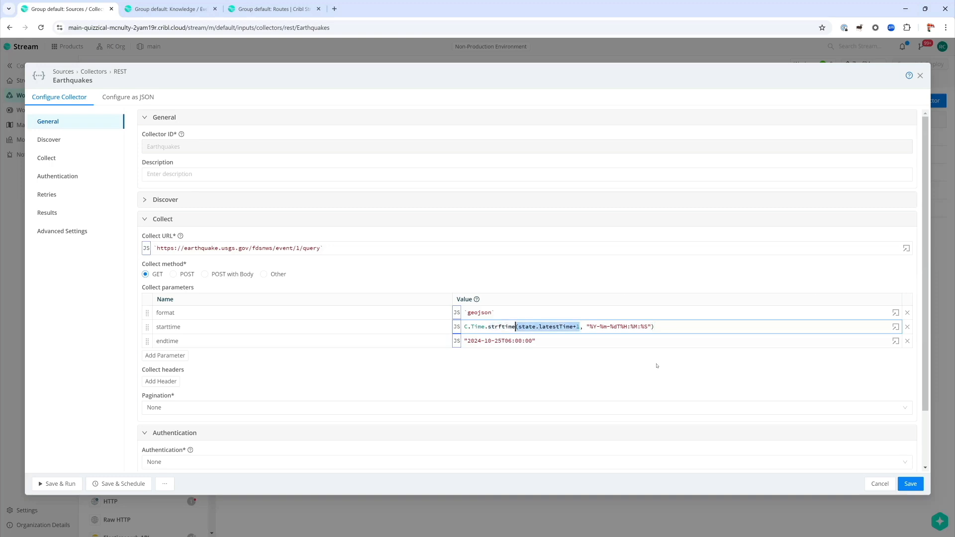
pyautogui.hotkey('shift', 'Right')
# Set the Earthquakes collector's endtime collect parameter to "2024-10-25T12:00:00".
pyautogui.click(649, 342)
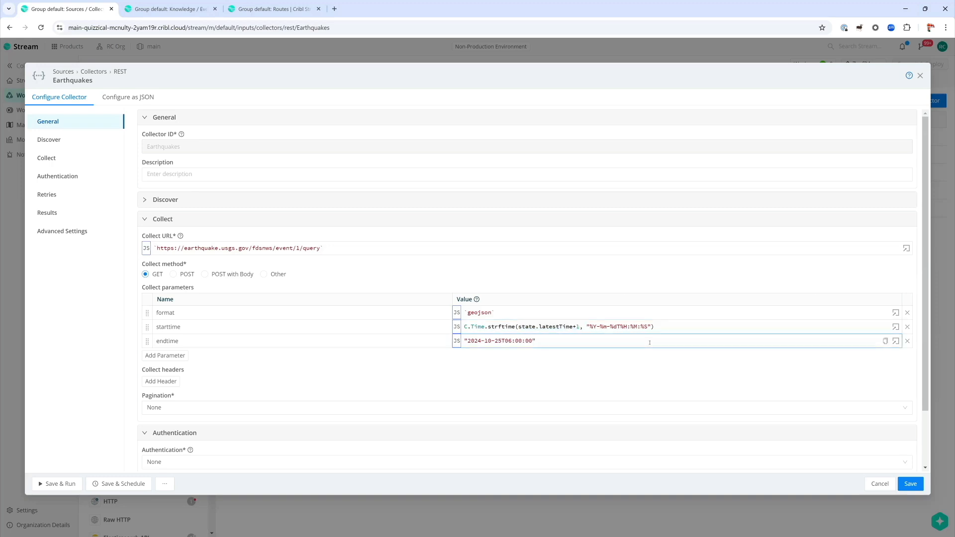
pyautogui.hotkey('shift', 'Home')
pyautogui.press('Left')
pyautogui.hotkey('shift', 'End')
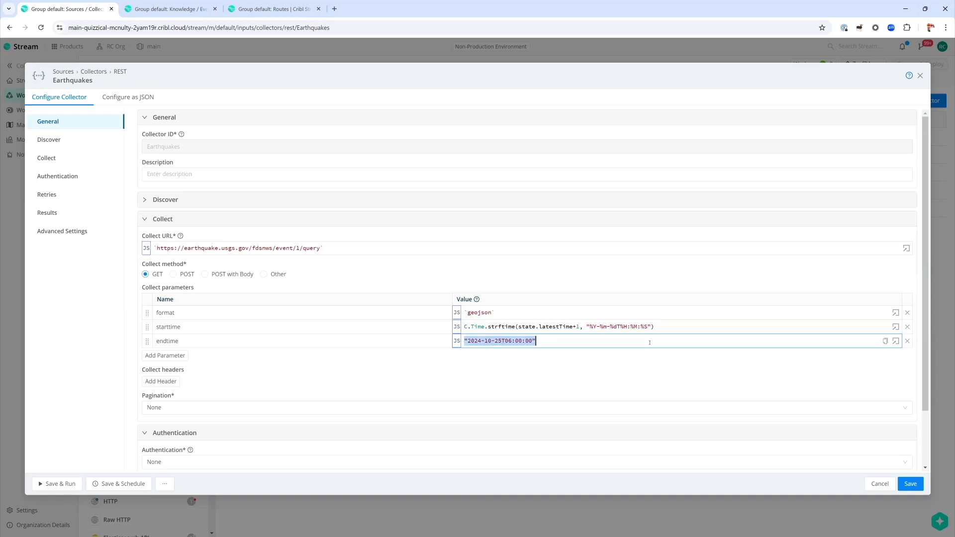
pyautogui.press('Left')
pyautogui.press('Right')
pyautogui.press('Right')
pyautogui.press('Right')
pyautogui.press('Right')
pyautogui.press('Right')
pyautogui.press('Right')
pyautogui.press('Right')
pyautogui.press('Right')
pyautogui.press('Right')
pyautogui.press('Right')
pyautogui.press('Right')
pyautogui.press('Right')
pyautogui.press('Right')
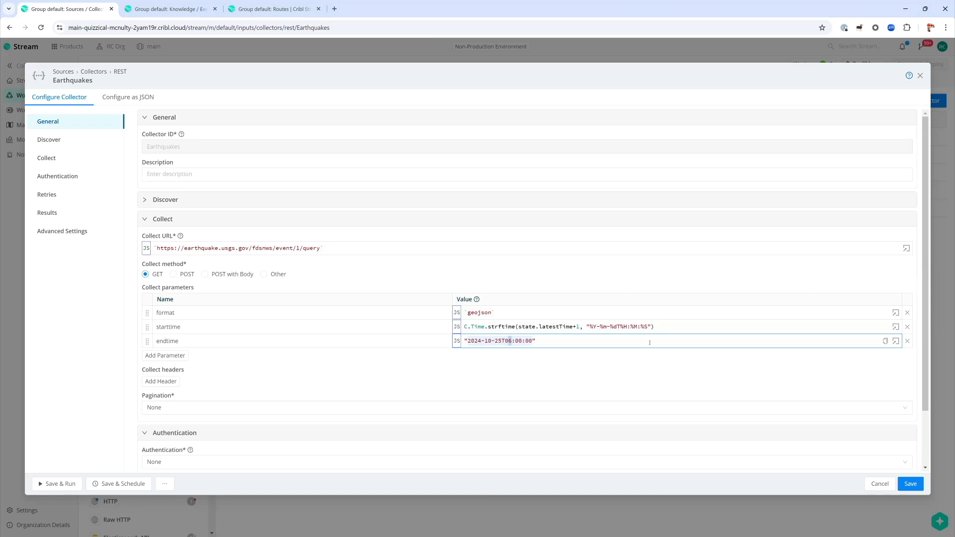
pyautogui.press('Left')
pyautogui.press('Delete')
pyautogui.press('Delete')
pyautogui.write('12')
pyautogui.press('Home')
pyautogui.hotkey('shift', 'End')
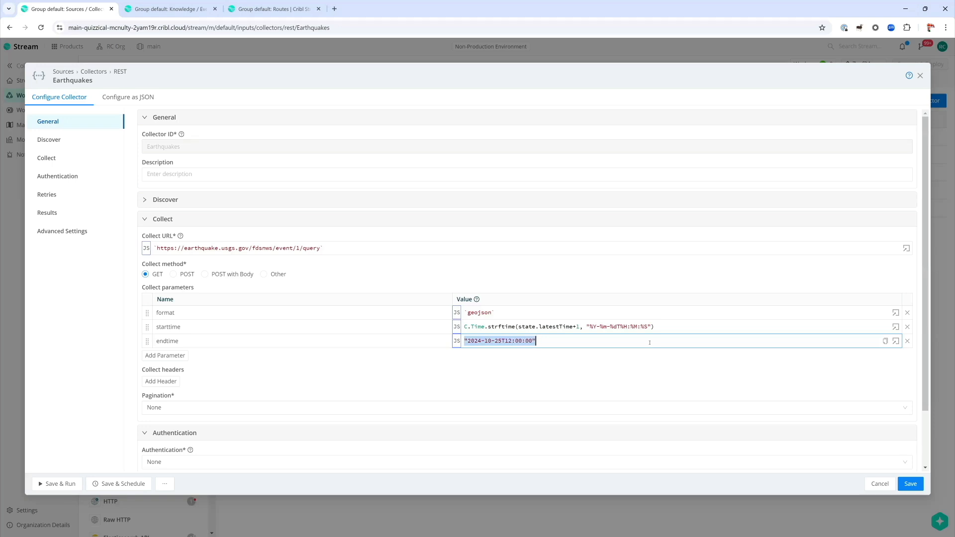
pyautogui.press('End')
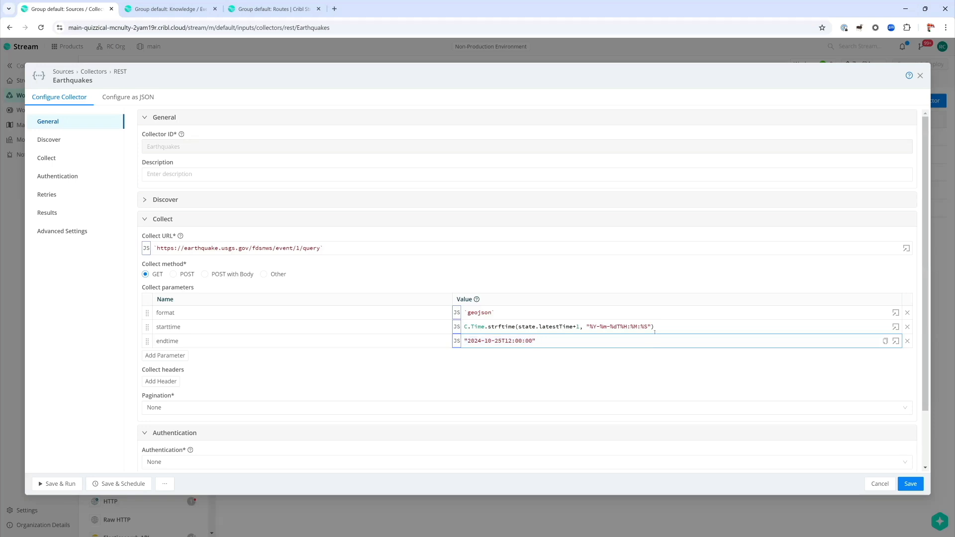
# Review the starttime expression and save the Earthquakes collector, and commit and deploy the change.
pyautogui.click(662, 327)
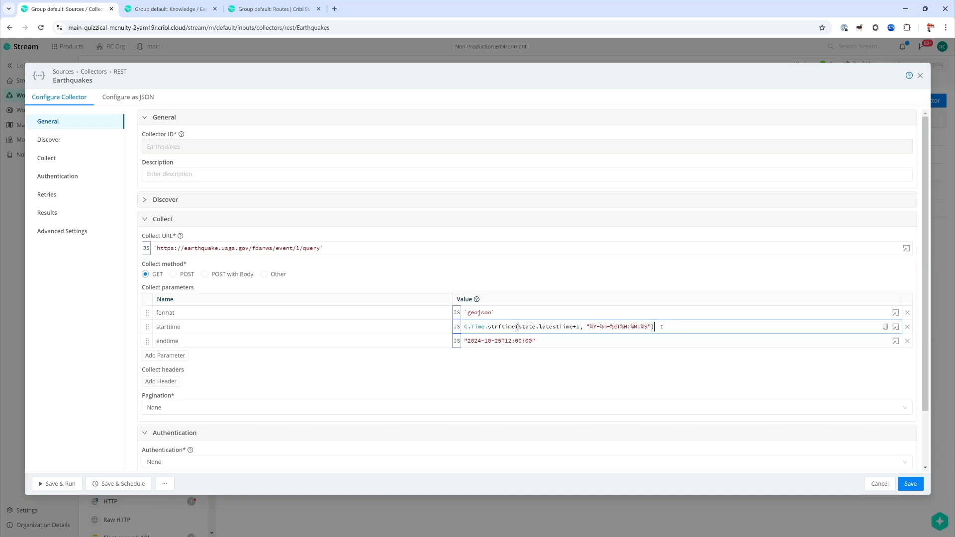
pyautogui.hotkey('shift', 'Home')
pyautogui.press('Home')
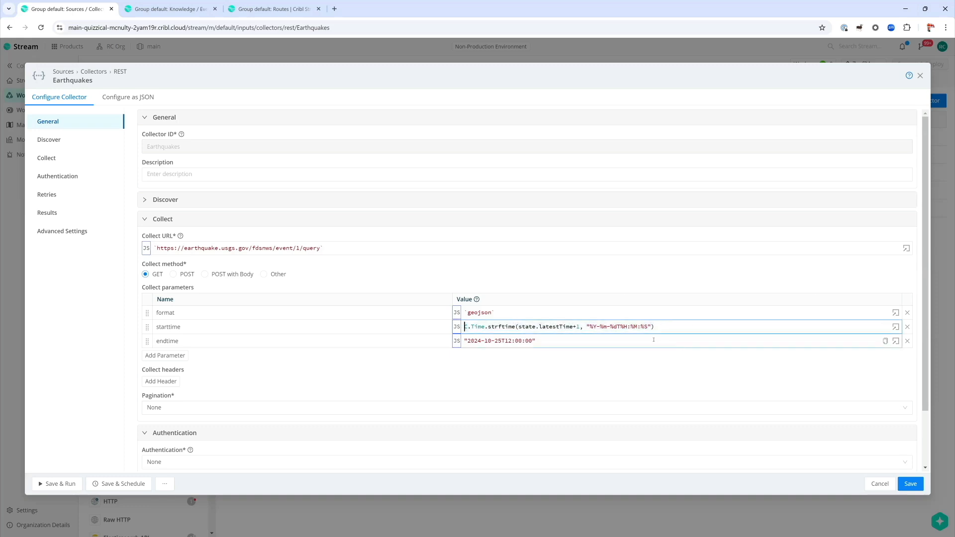
pyautogui.click(639, 373)
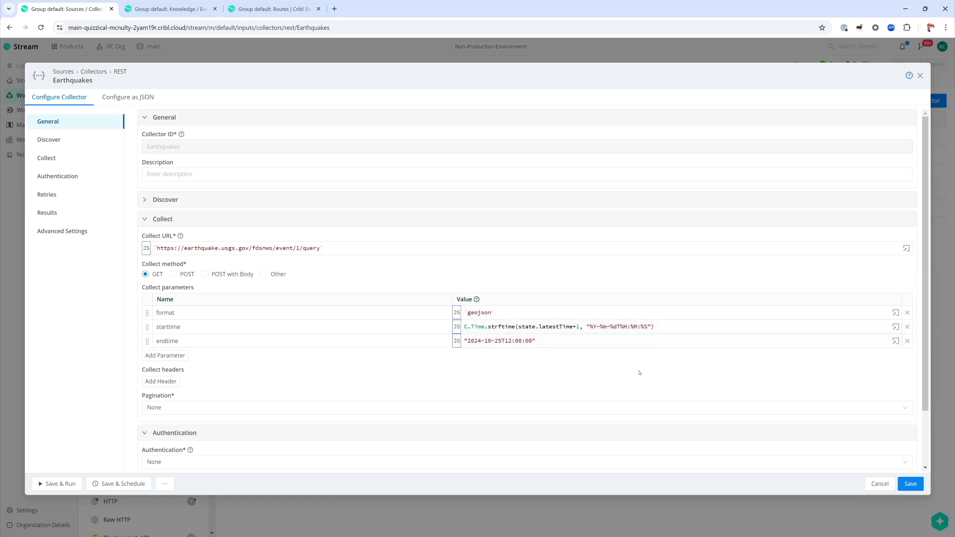
pyautogui.click(908, 485)
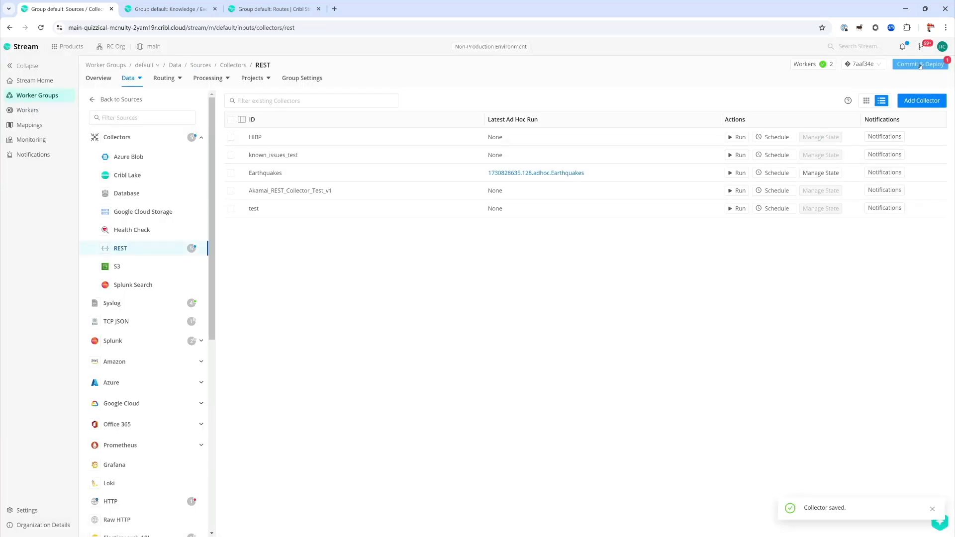
pyautogui.click(919, 64)
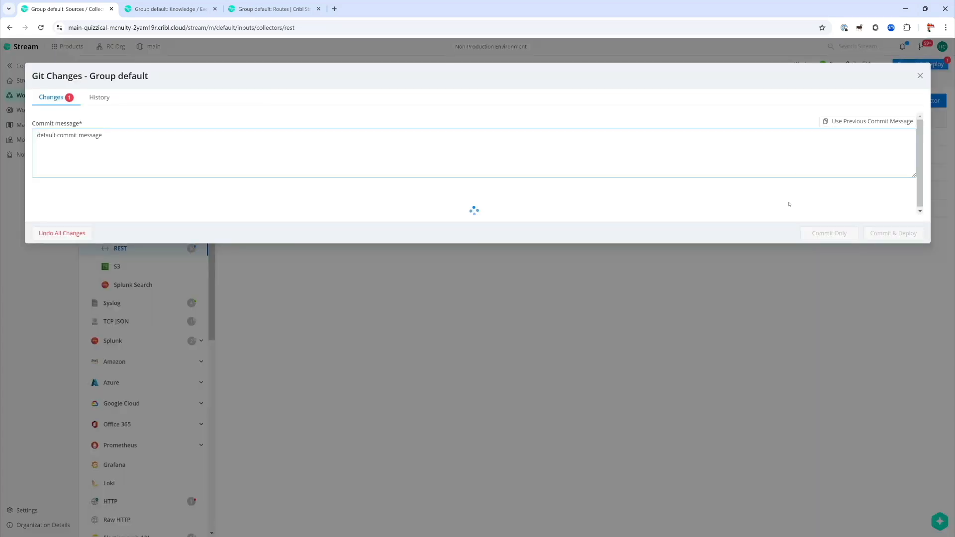
pyautogui.click(887, 221)
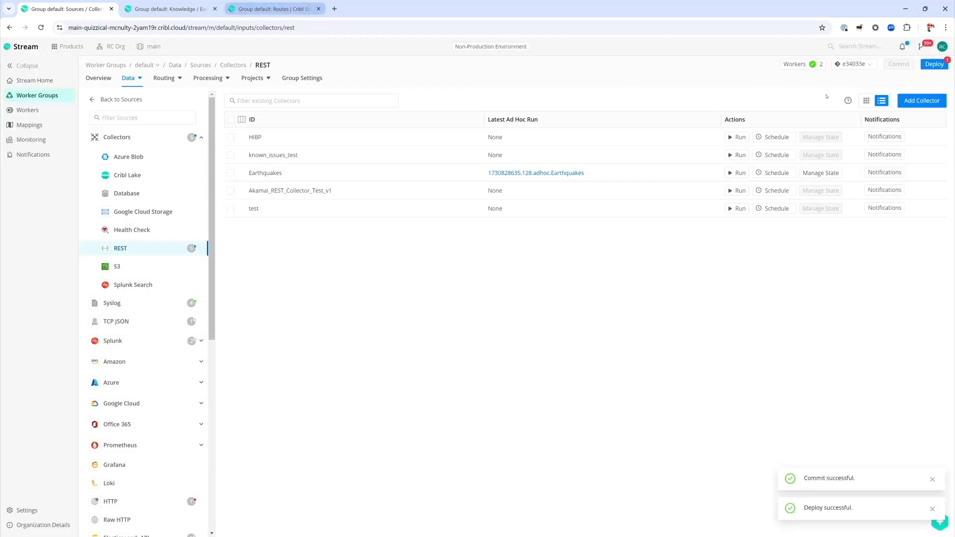
# Reload the REST collectors page to check the deployment and worker config status.
pyautogui.click(275, 9)
pyautogui.click(921, 76)
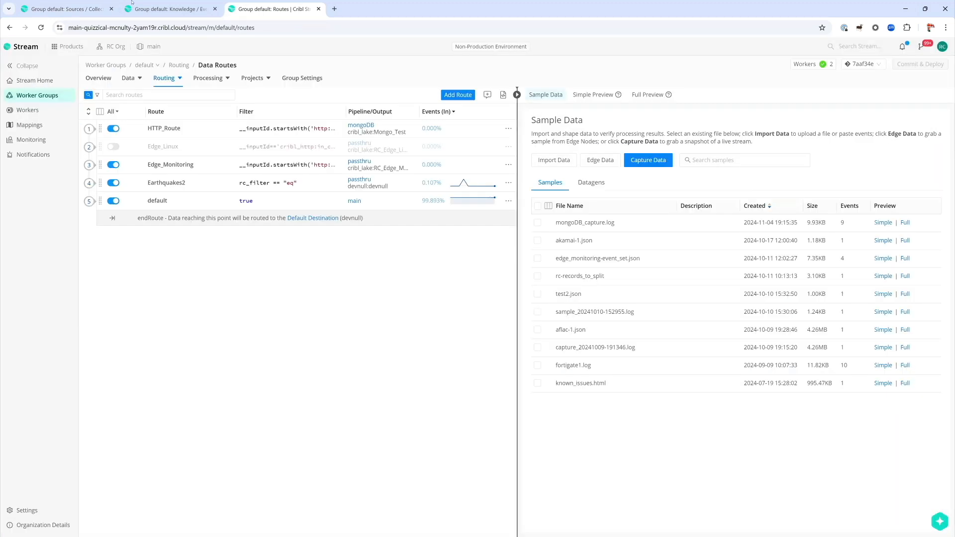
pyautogui.click(67, 9)
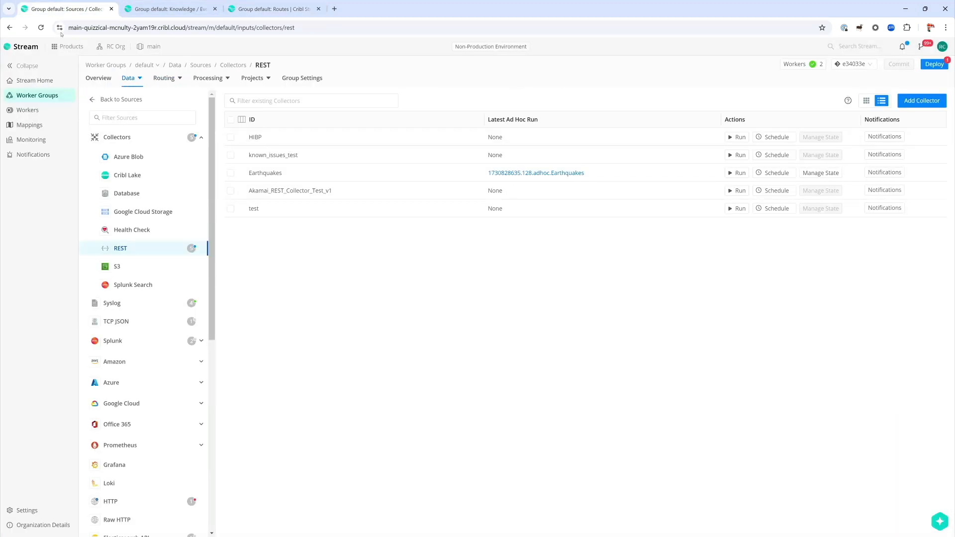
pyautogui.press('F5')
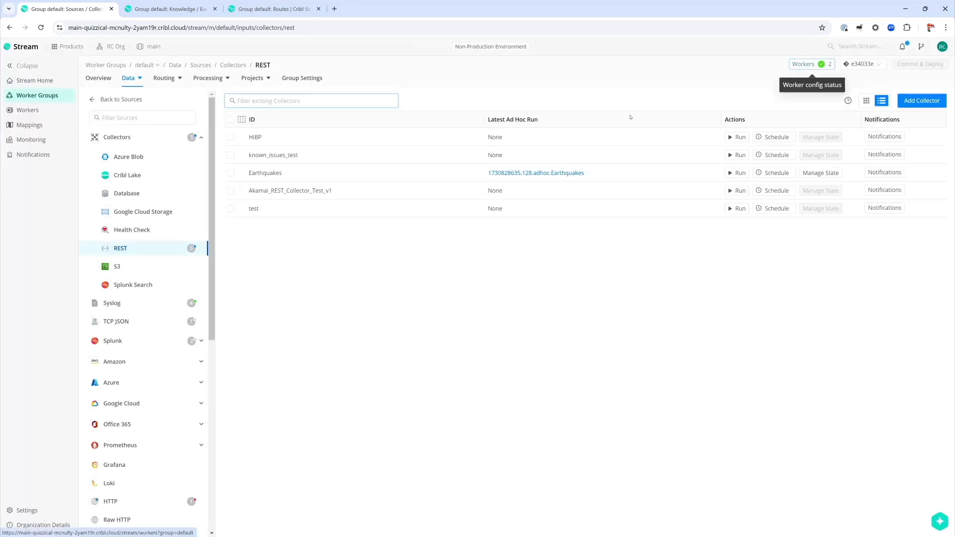
# Start a live data capture on the Earthquakes2 route and close the Knowledge browser page.
pyautogui.click(276, 9)
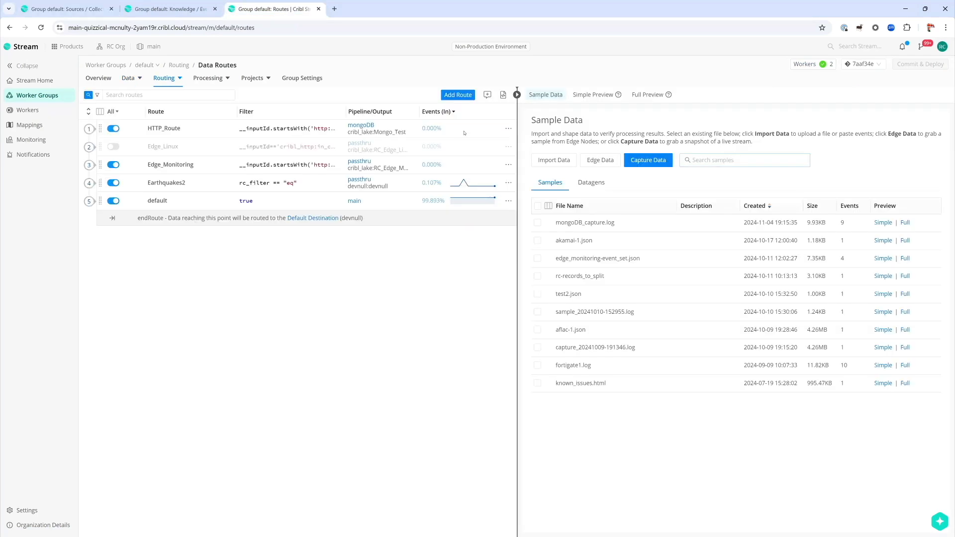
pyautogui.click(509, 182)
pyautogui.click(529, 280)
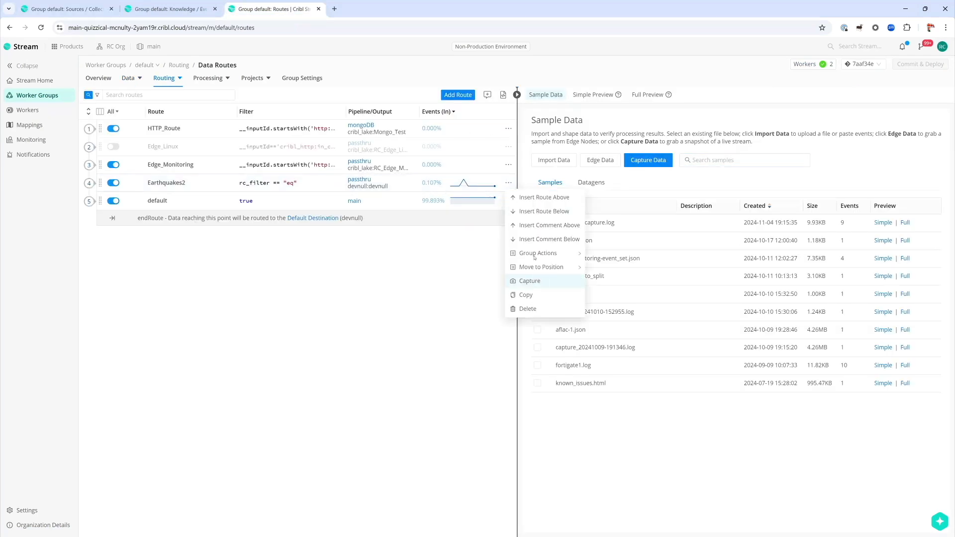
pyautogui.click(201, 9)
pyautogui.click(215, 9)
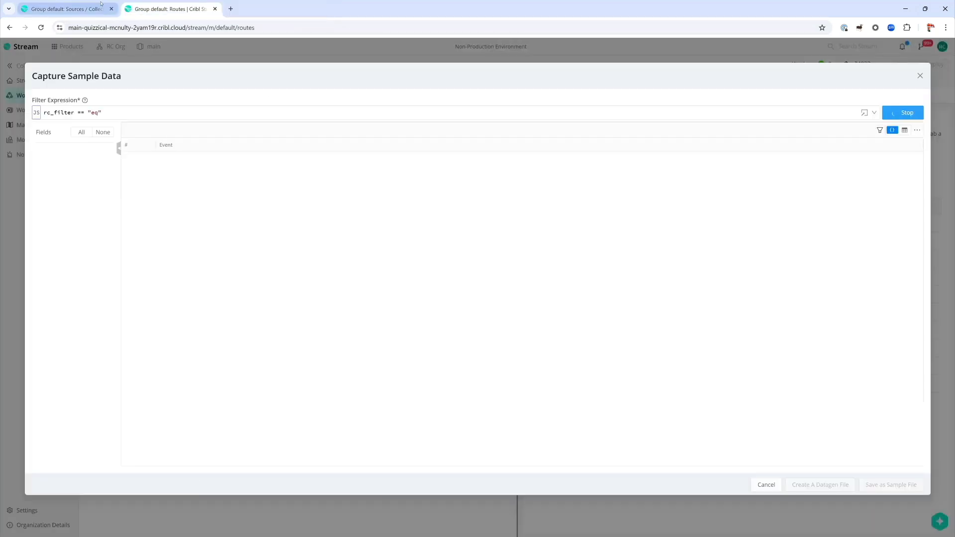
# Prepare a run of the Earthquakes collector in Full Run mode with state tracking enabled.
pyautogui.click(92, 8)
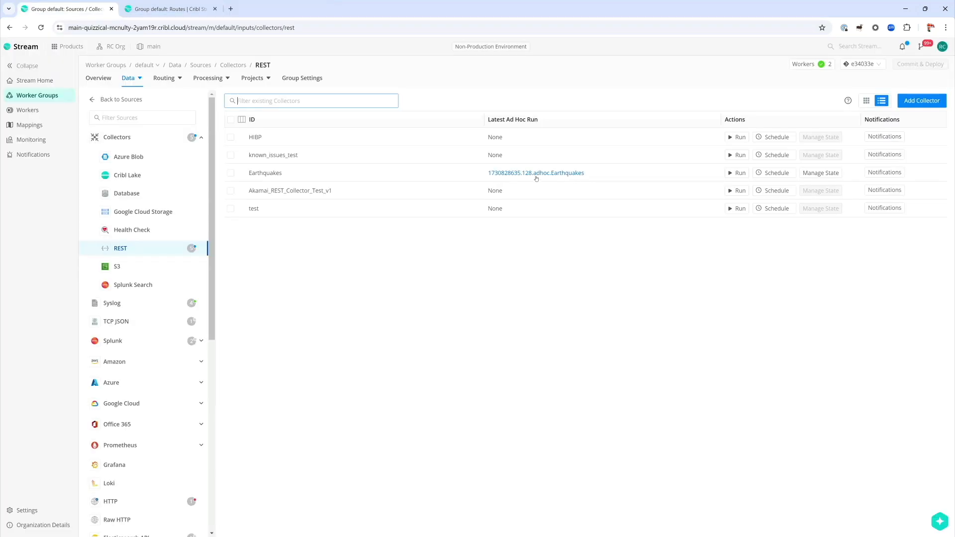
pyautogui.click(737, 173)
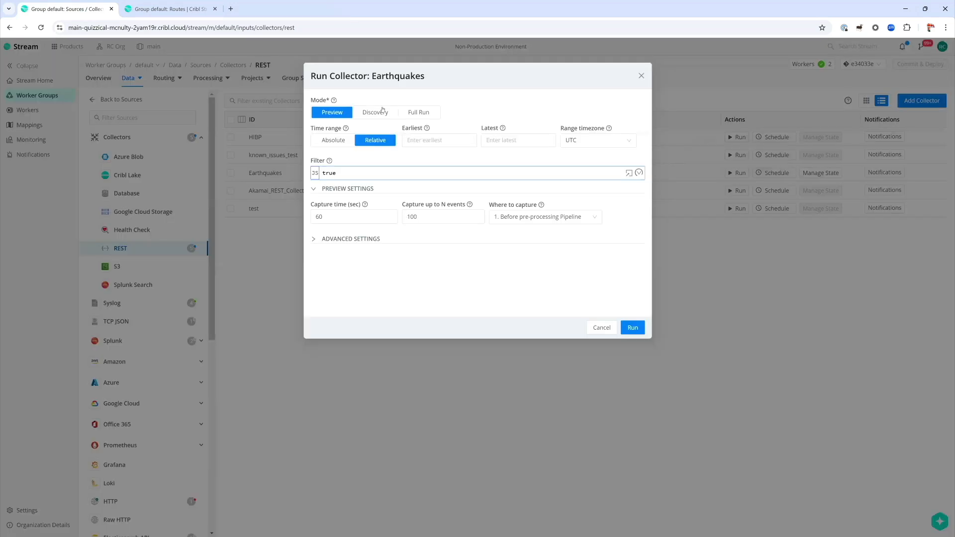
pyautogui.click(419, 113)
pyautogui.click(342, 190)
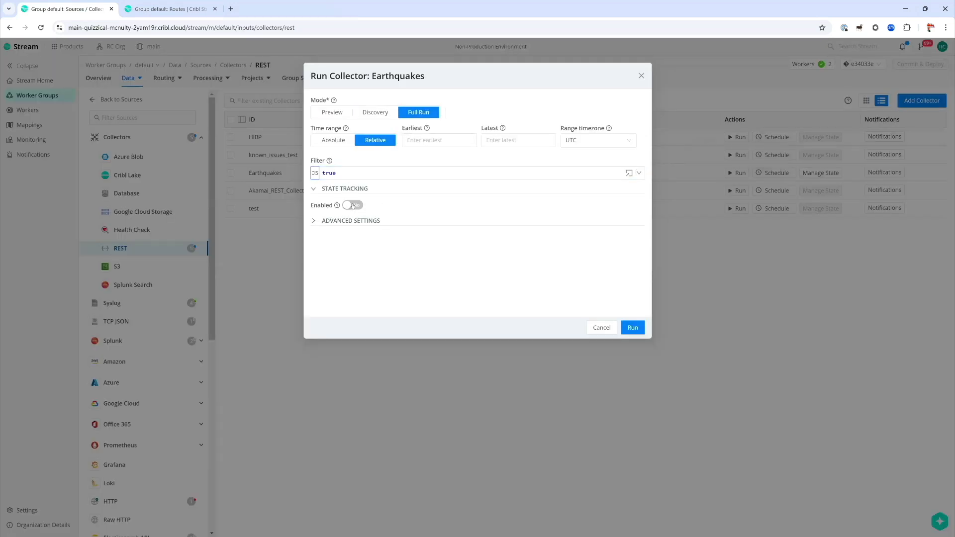
pyautogui.click(352, 205)
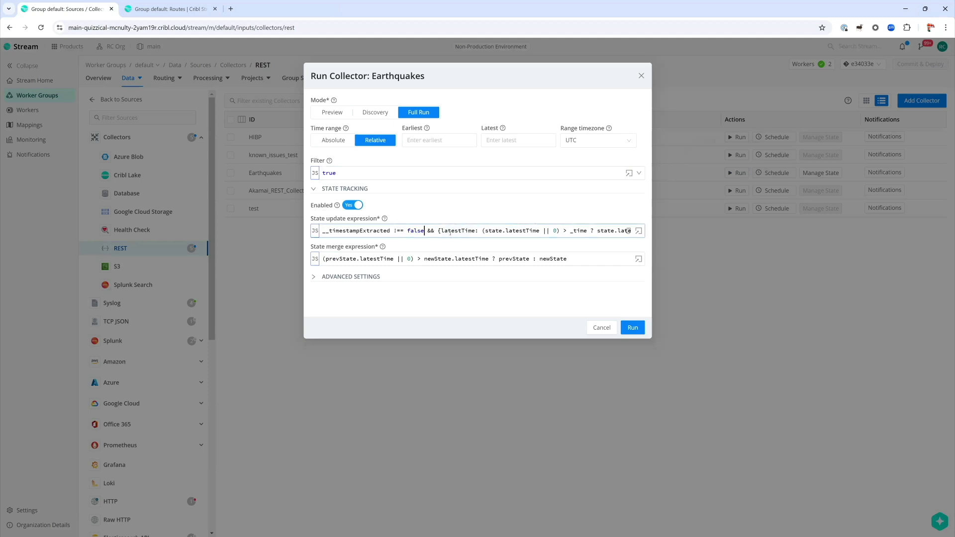
# Set the state update expression to {latestTime: (state.latestTime || 0) > evtTime ? state.latestTime : evtTime} and run the collector.
pyautogui.hotkey('shift', 'Home')
pyautogui.press('BackSpace')
pyautogui.hotkey('ctrl', 'Right')
pyautogui.hotkey('ctrl', 'Right')
pyautogui.hotkey('ctrl', 'Right')
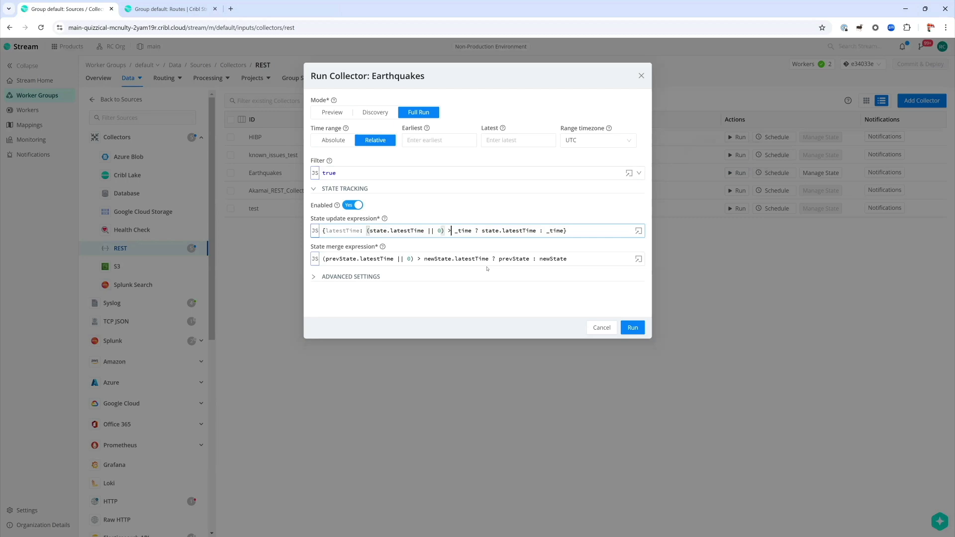
pyautogui.press('Right')
pyautogui.hotkey('ctrl', 'shift', 'Right')
pyautogui.write('evtTime')
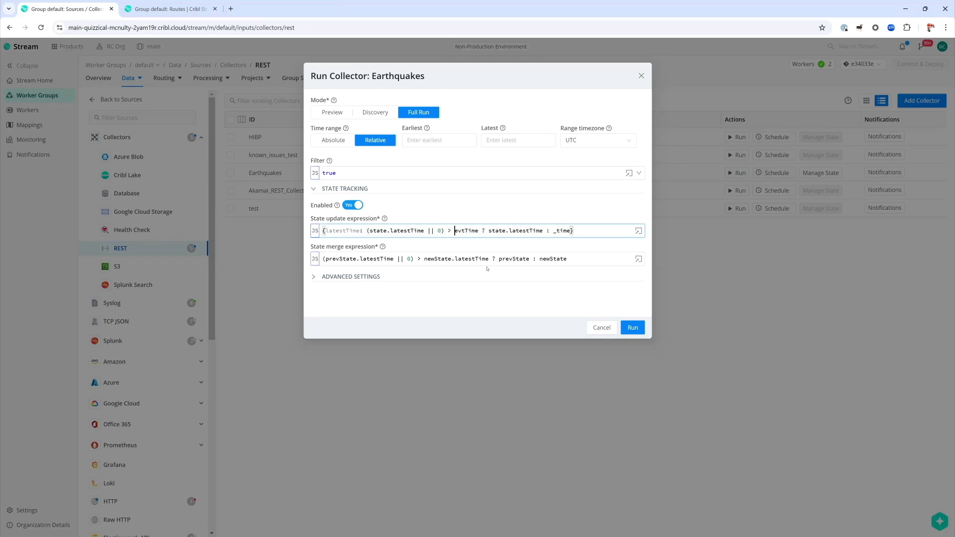
pyautogui.hotkey('ctrl', 'shift', 'Right')
pyautogui.press('End')
pyautogui.press('Left')
pyautogui.hotkey('ctrl', 'shift', 'Left')
pyautogui.write('evtTime')
pyautogui.press('End')
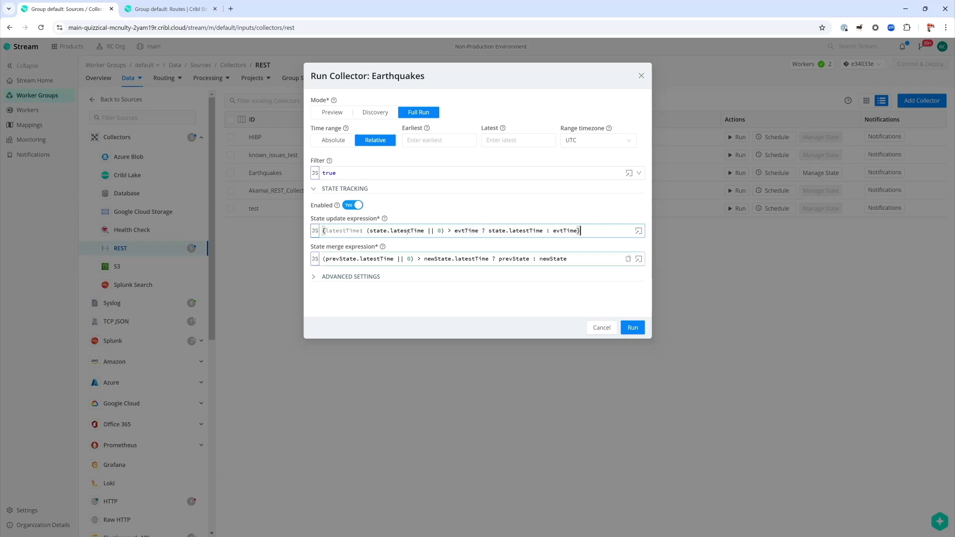
pyautogui.click(632, 327)
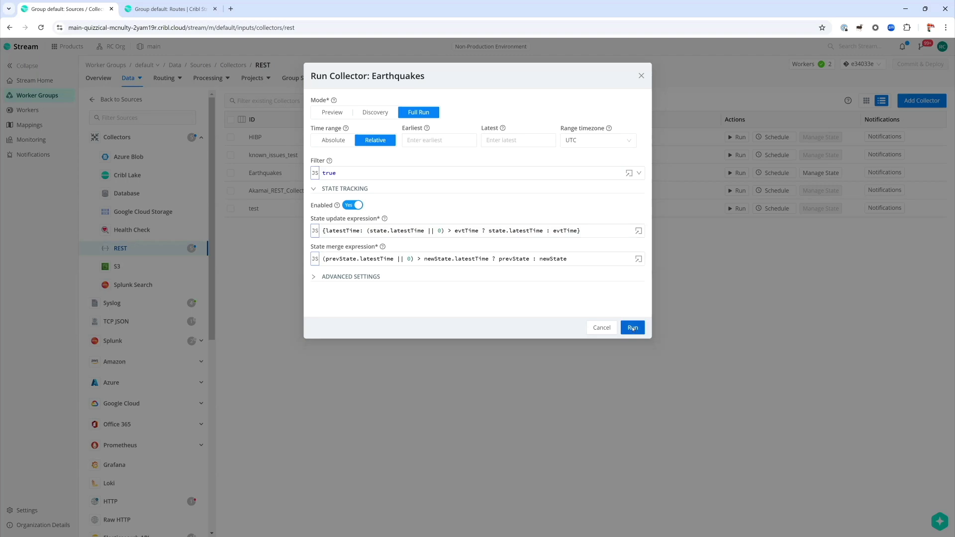
pyautogui.click(633, 328)
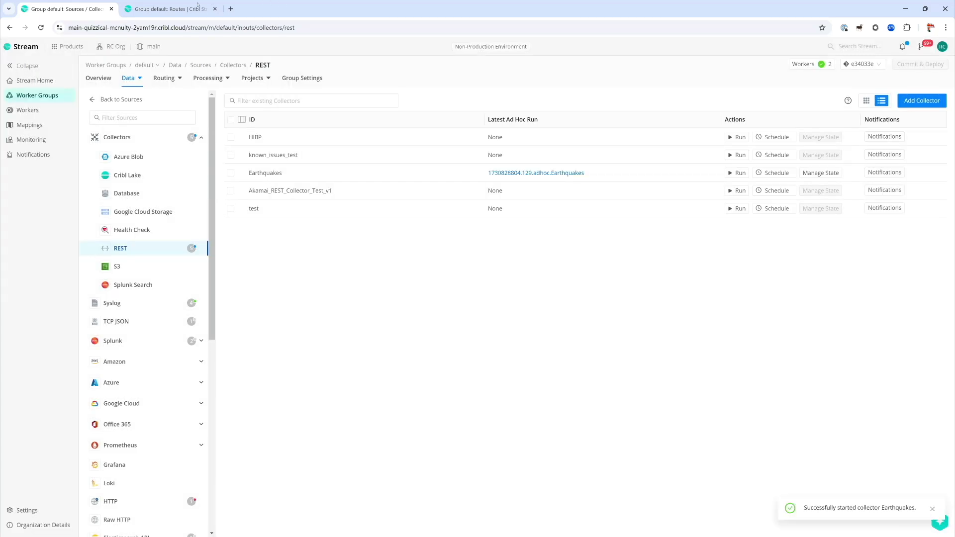
# Examine the newly captured Earthquakes2 events through to the last one, and check that event's _time in UTC.
pyautogui.hotkey('ctrl', 'Tab')
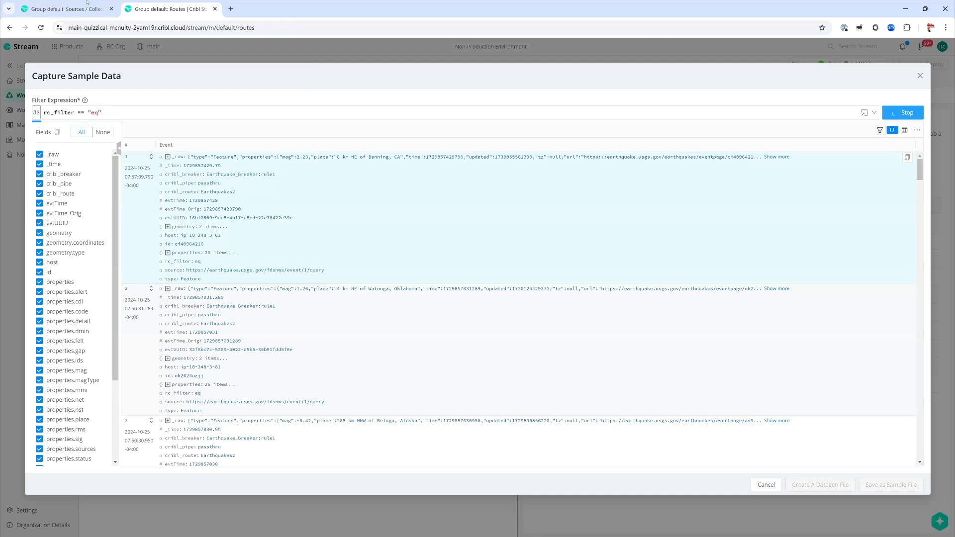
pyautogui.click(87, 2)
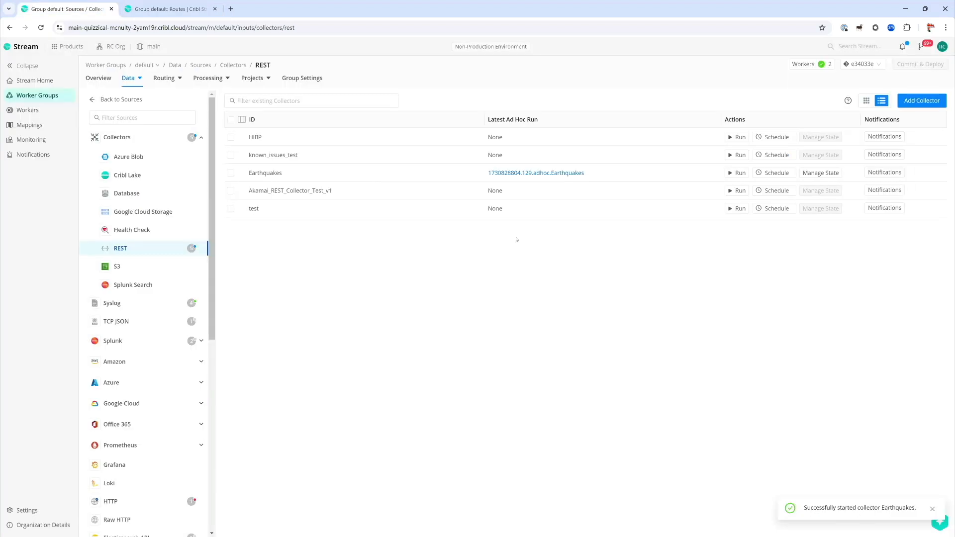
pyautogui.click(181, 3)
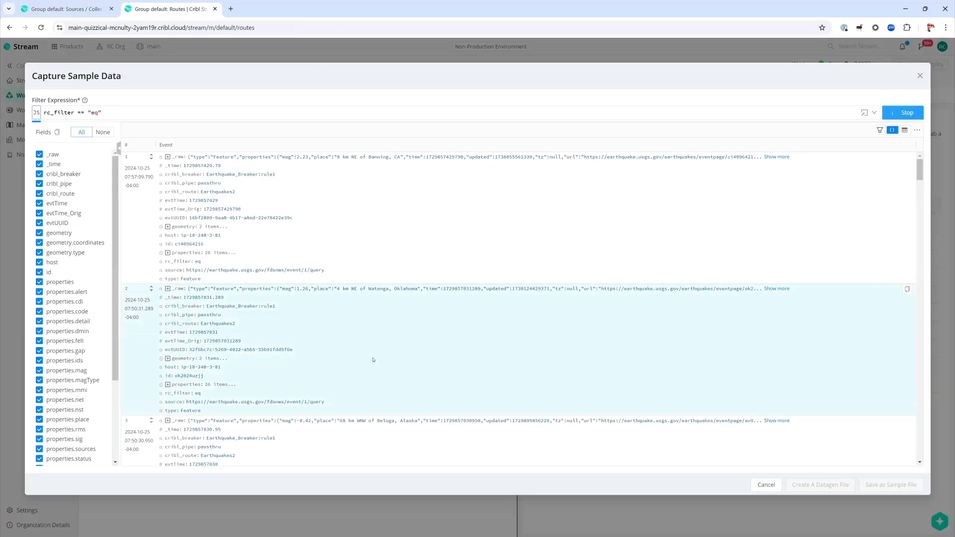
pyautogui.scroll(-20, 373, 359)
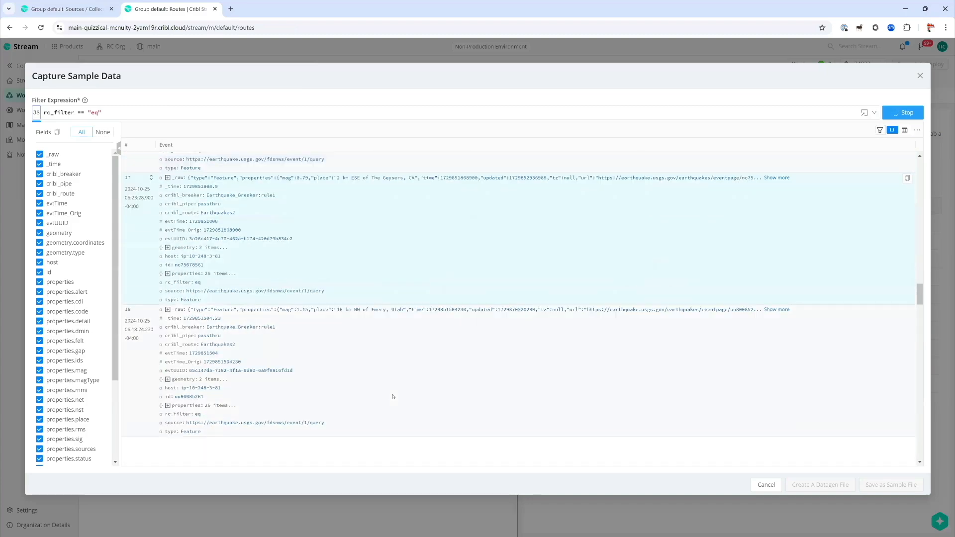
pyautogui.scroll(-20, 392, 397)
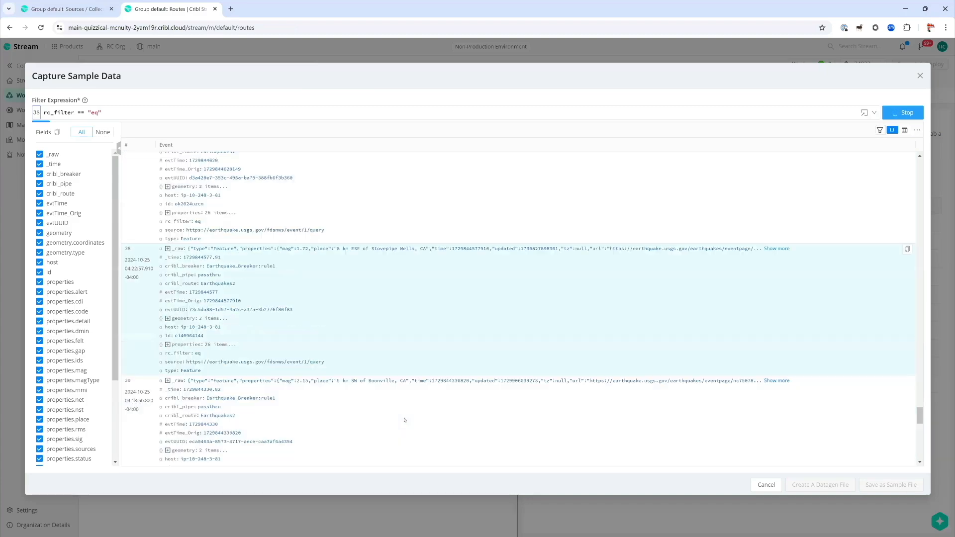
pyautogui.scroll(-20, 403, 420)
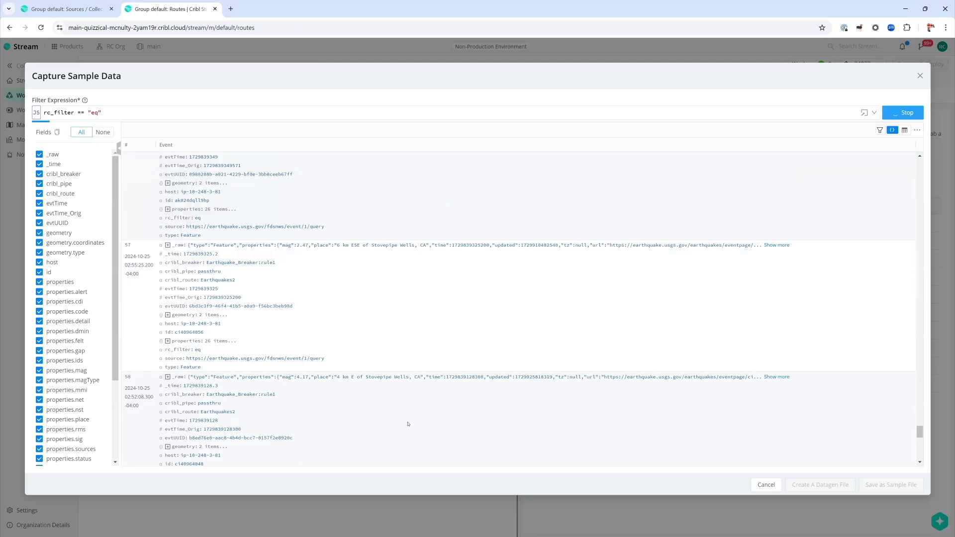
pyautogui.scroll(-10, 408, 424)
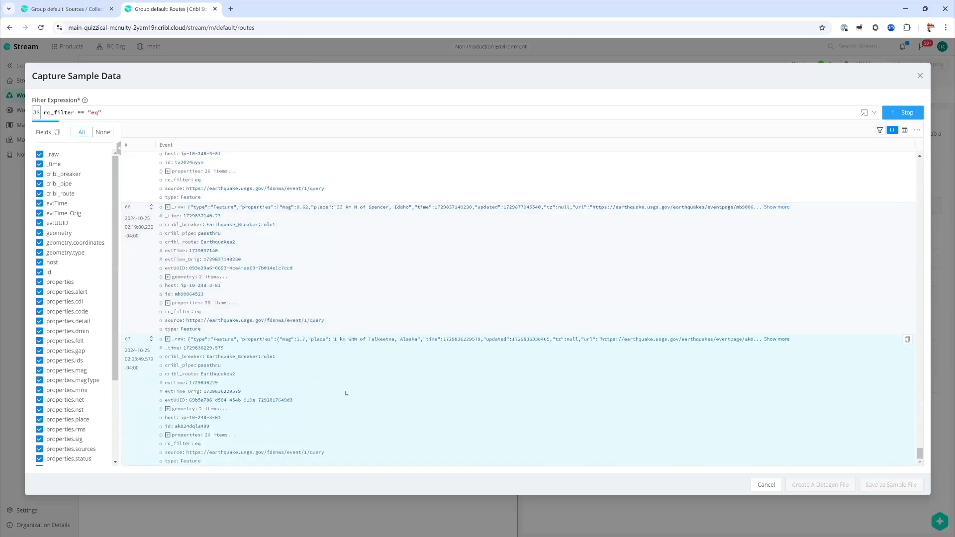
pyautogui.moveTo(197, 351)
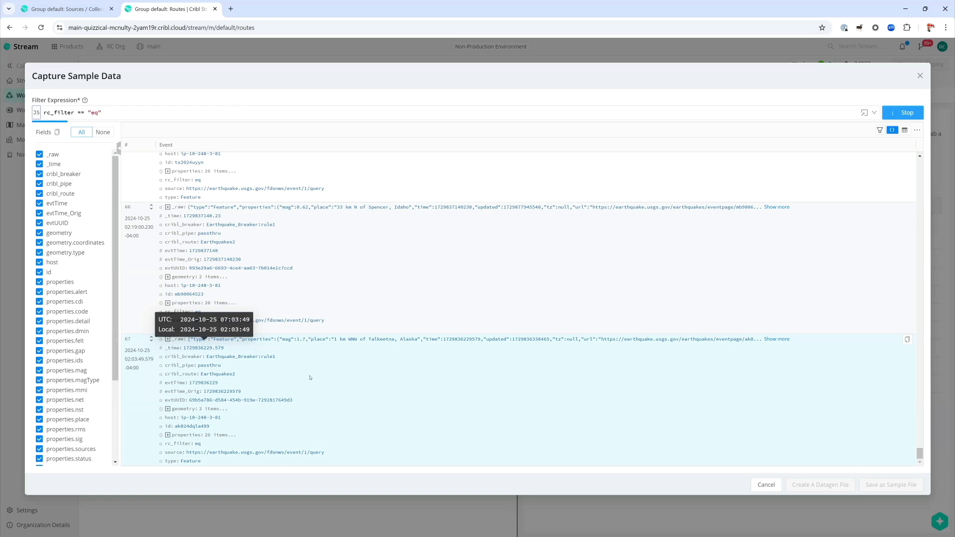
pyautogui.scroll(10, 720, 335)
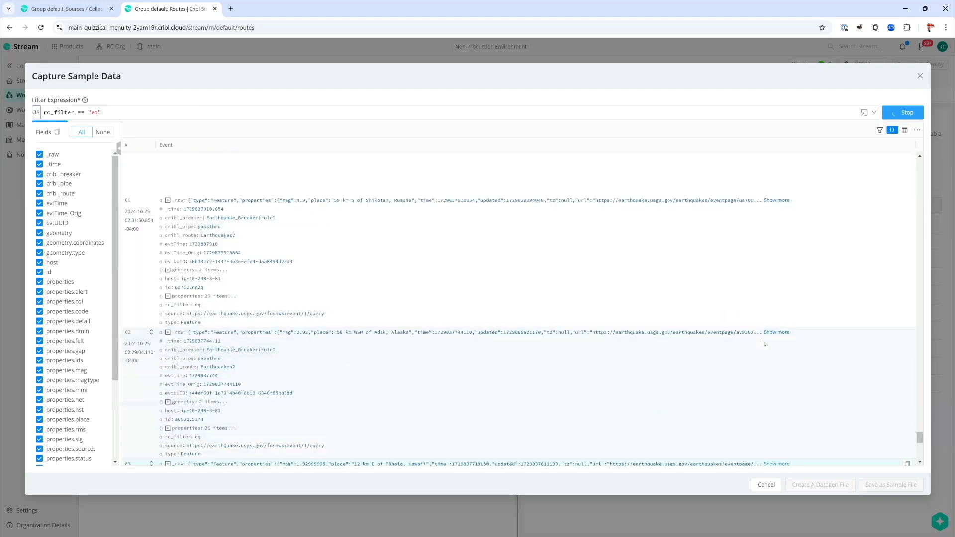
# Compare the first captured event's evtTime with the latestTime saved in the Earthquakes collector's state.
pyautogui.scroll(20, 290, 194)
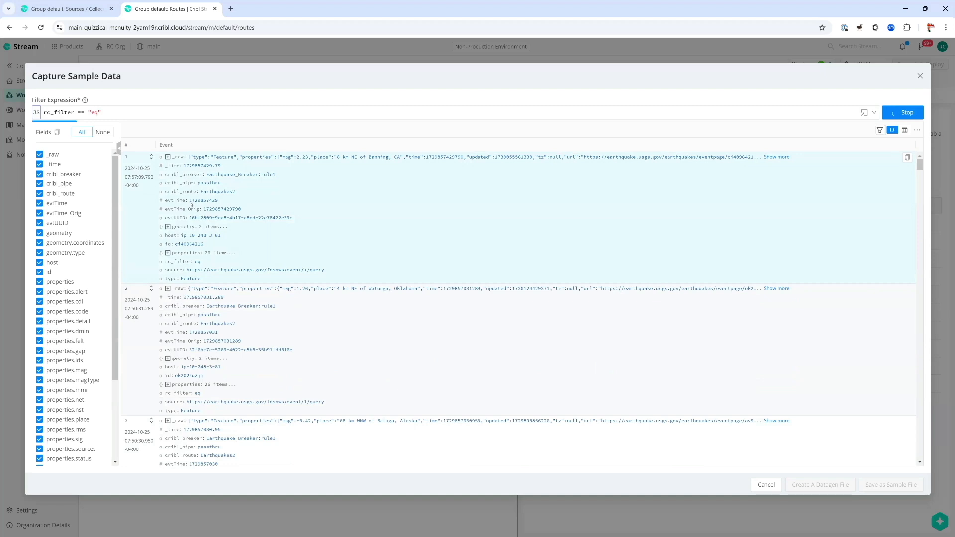
pyautogui.moveTo(189, 201); pyautogui.dragTo(220, 201)
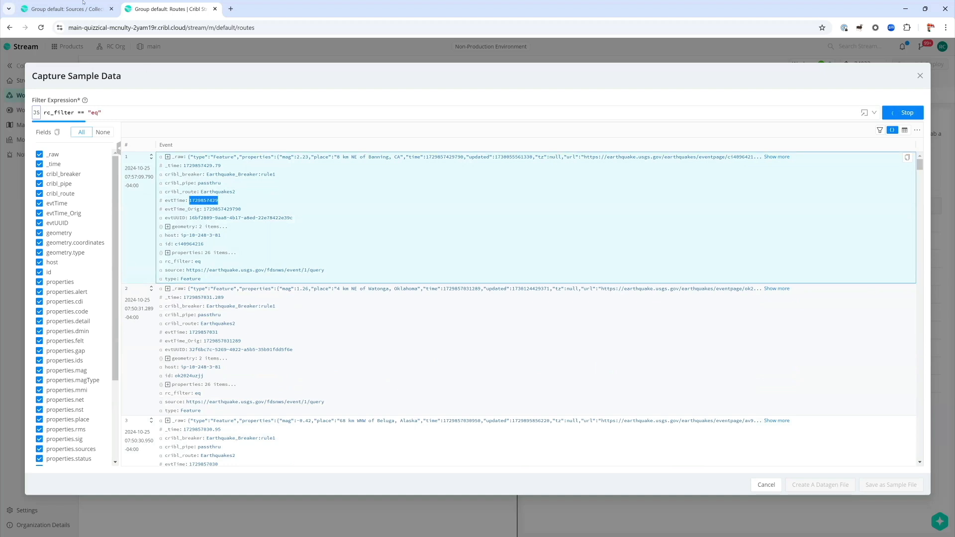
pyautogui.click(67, 9)
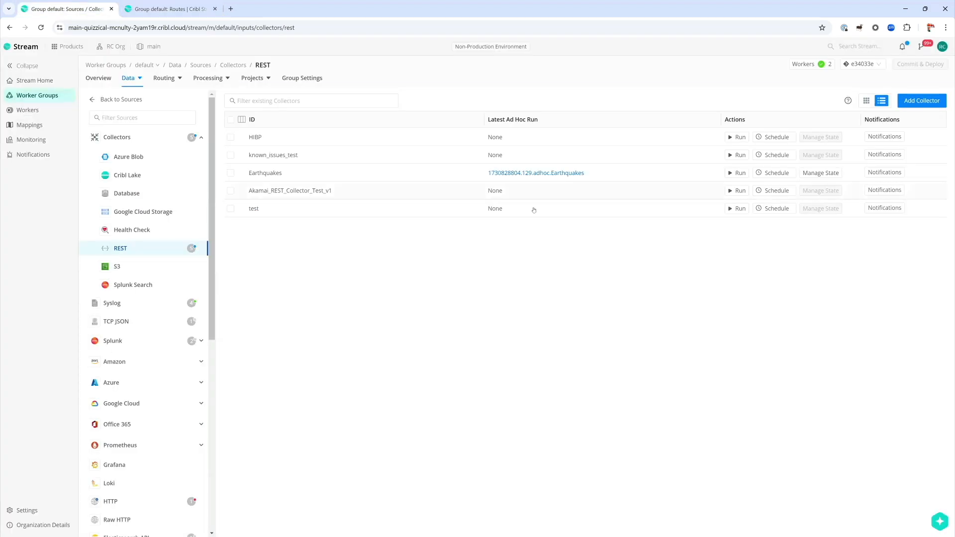
pyautogui.click(820, 173)
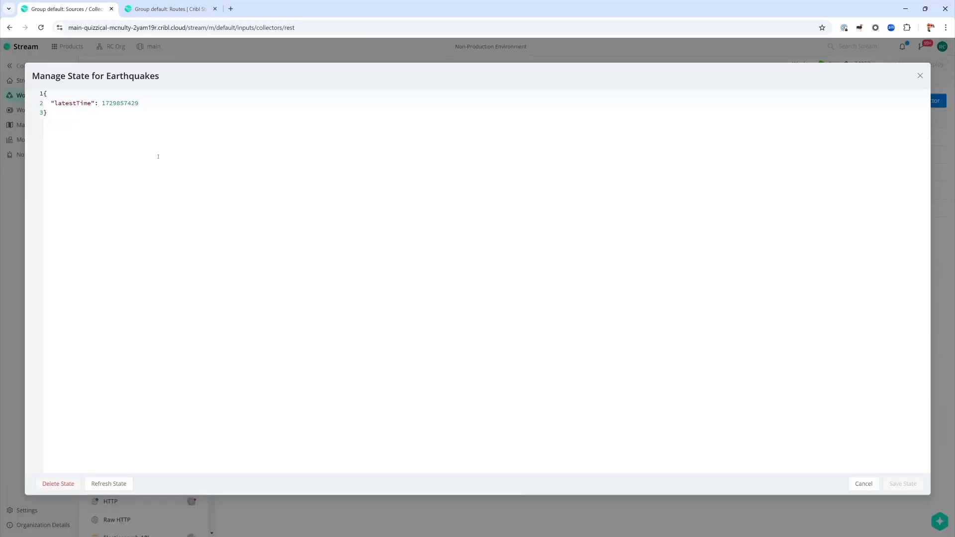
pyautogui.doubleClick(128, 102)
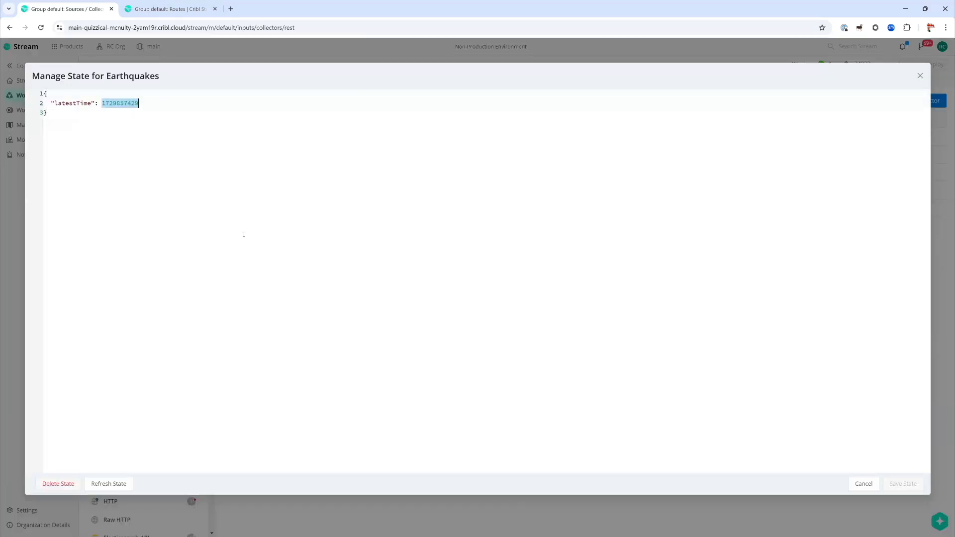
pyautogui.click(919, 76)
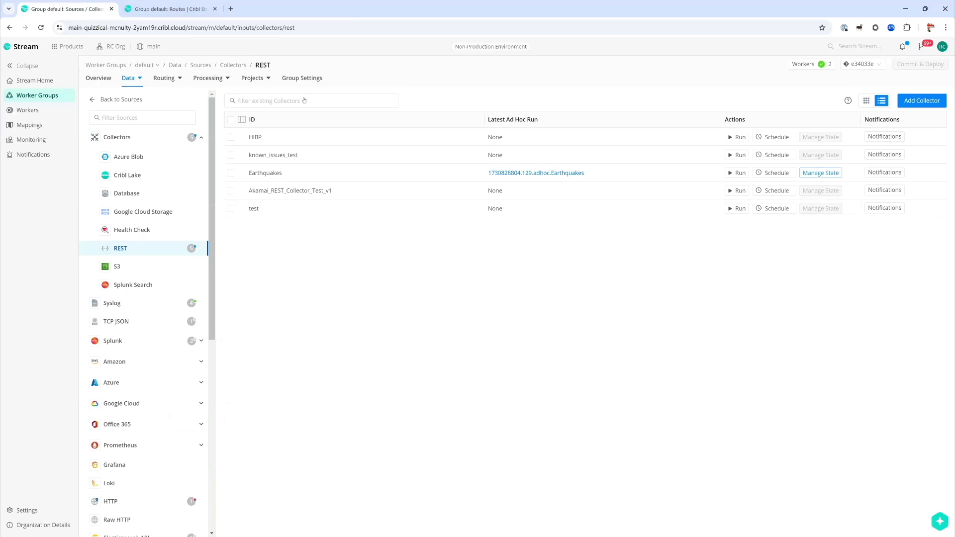
# Return to the REST collectors list and open the Earthquakes collector's configuration.
pyautogui.click(169, 9)
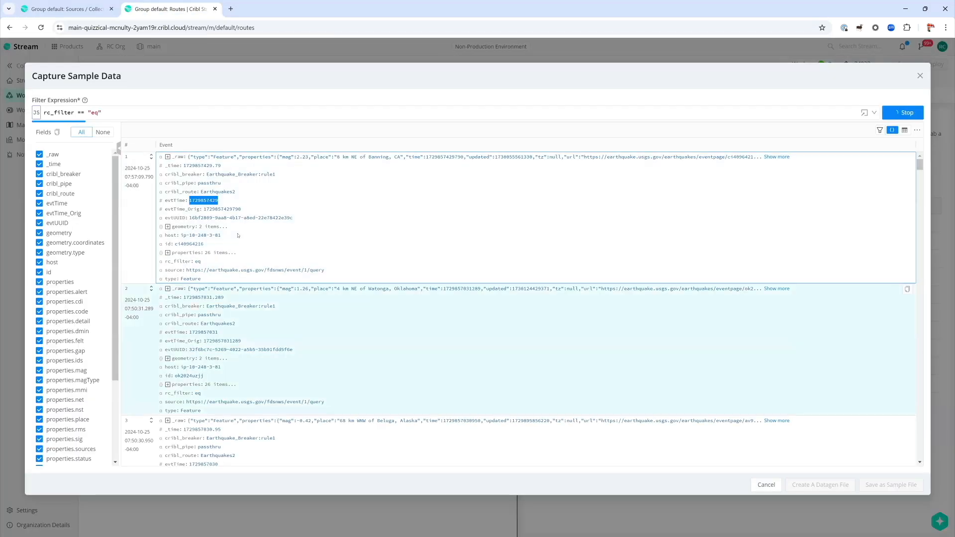
pyautogui.hotkey('ctrl', 'Tab')
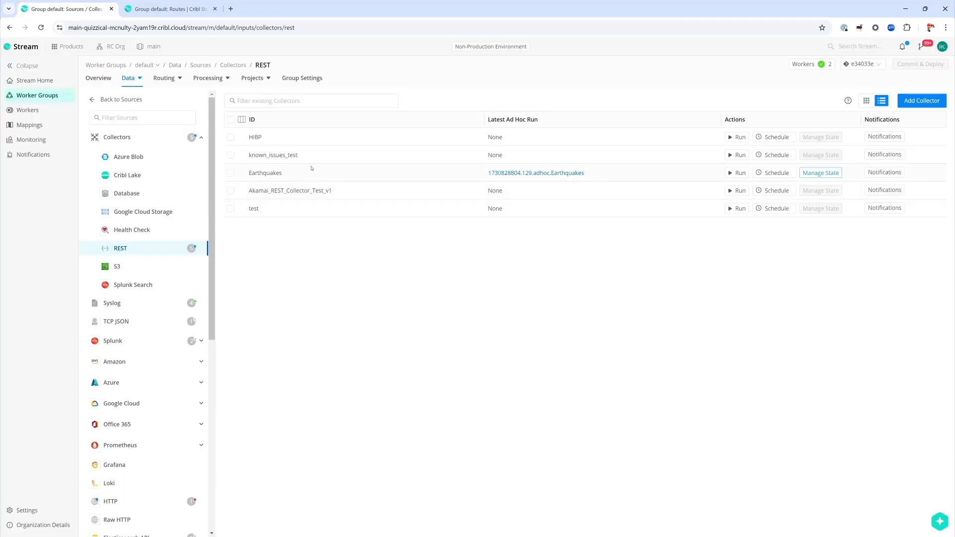
pyautogui.click(311, 168)
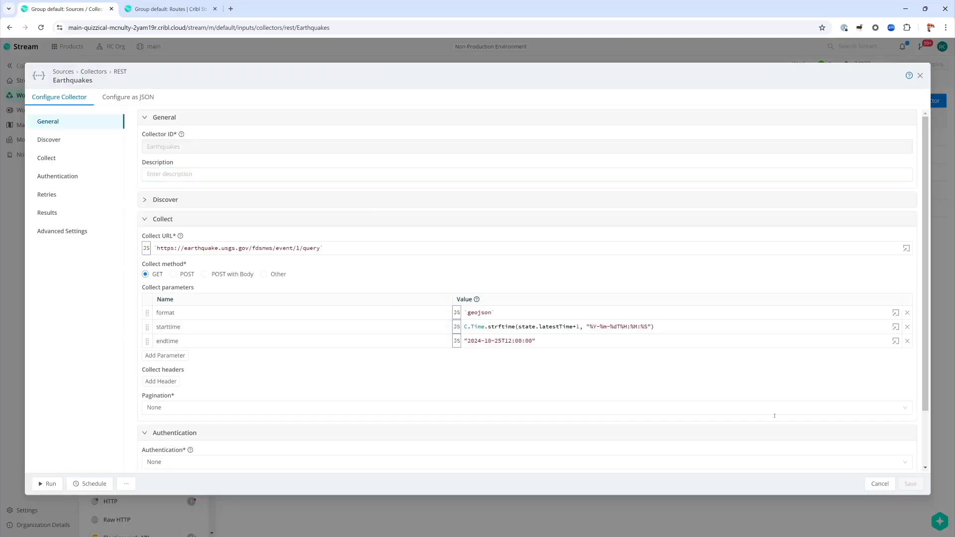
pyautogui.click(45, 485)
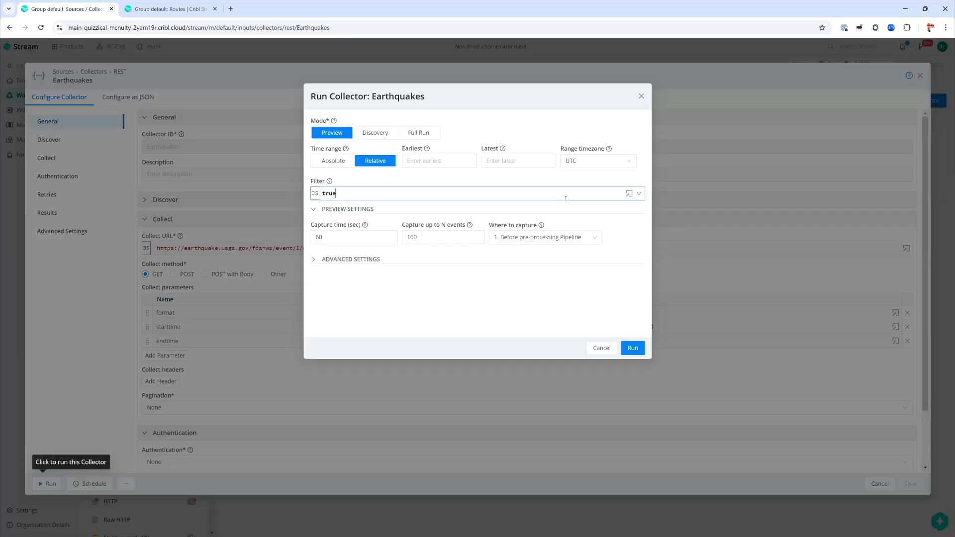
pyautogui.click(415, 134)
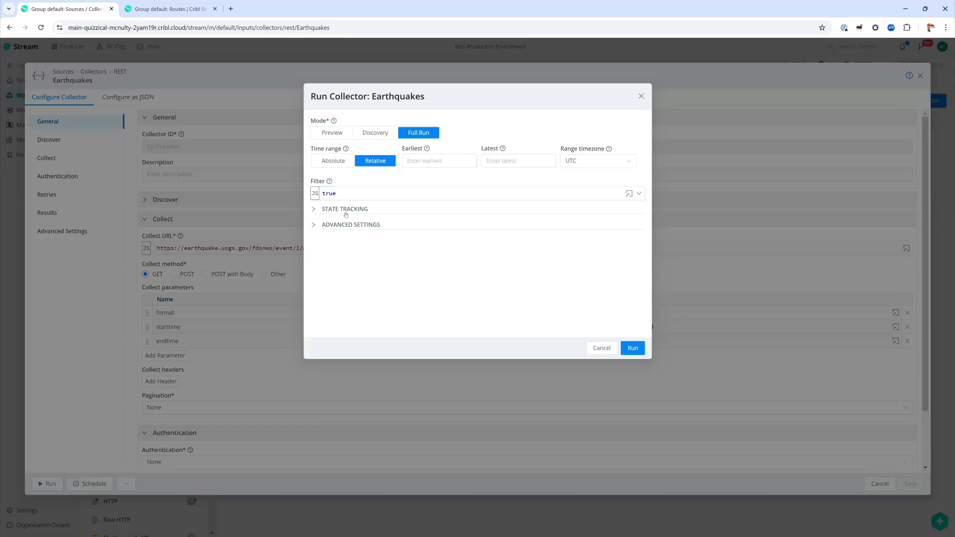
pyautogui.click(346, 212)
pyautogui.click(352, 225)
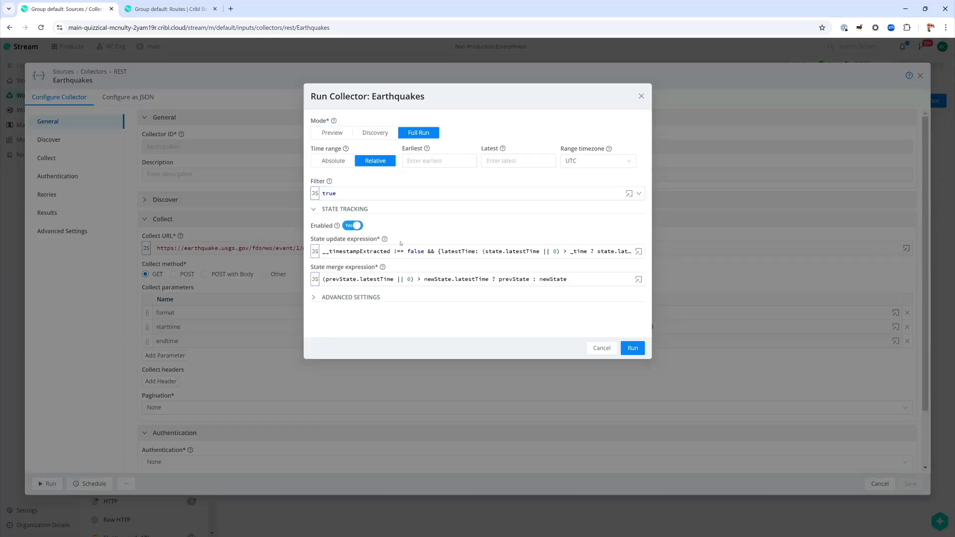
pyautogui.click(460, 251)
pyautogui.doubleClick(460, 251)
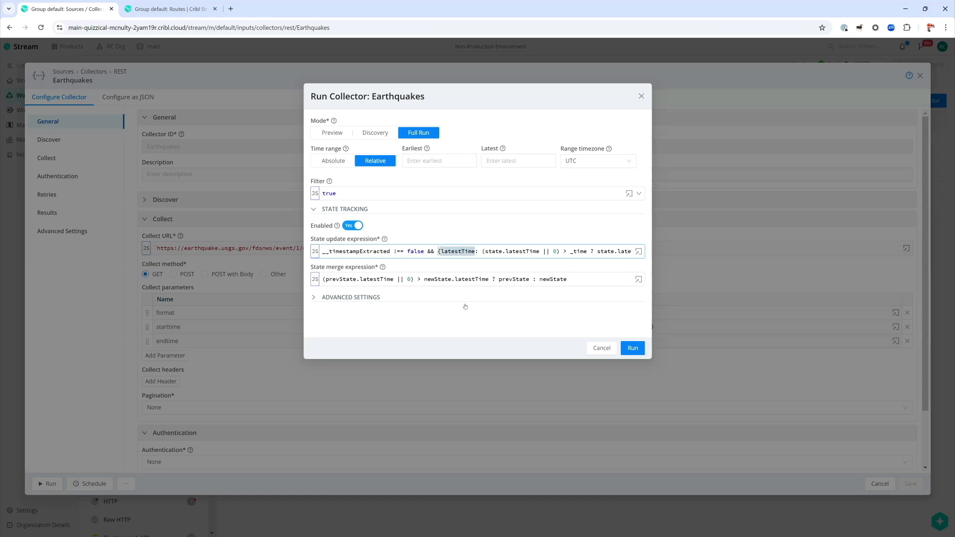
pyautogui.click(597, 347)
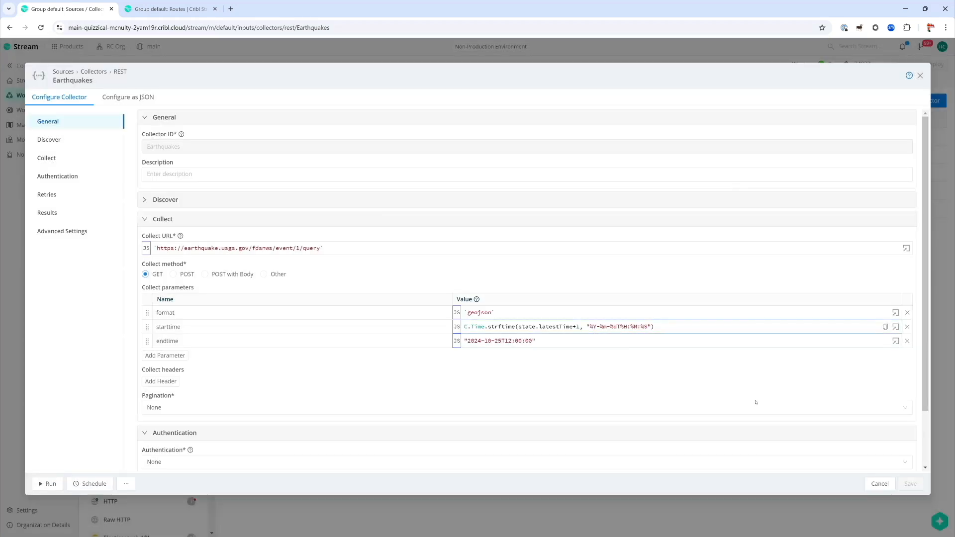
# Set the collector's starttime parameter to "2024-10-25T06:00:00", then commit and deploy the saved change.
pyautogui.click(691, 326)
pyautogui.hotkey('ctrl', 'a')
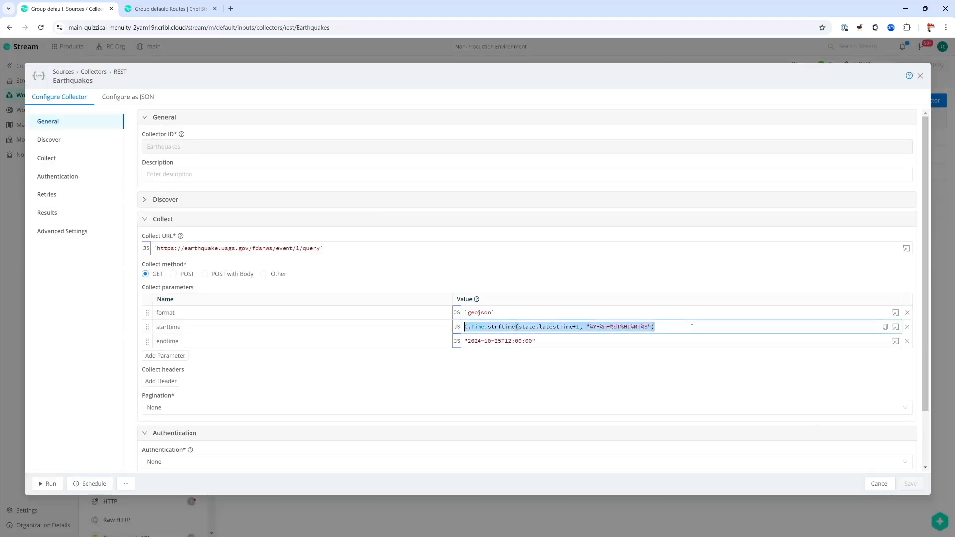
pyautogui.write('"2024')
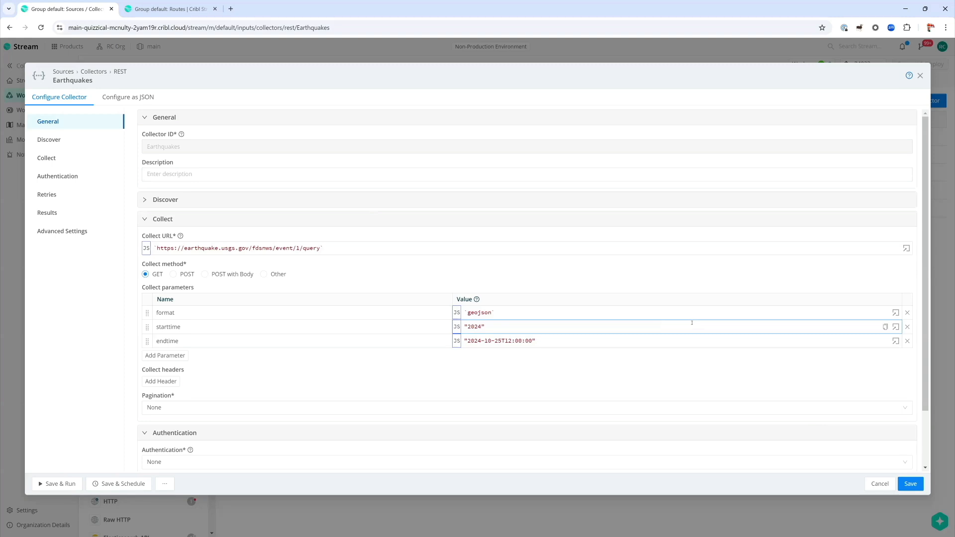
pyautogui.write('-10-25T06:00:00')
pyautogui.press('Home')
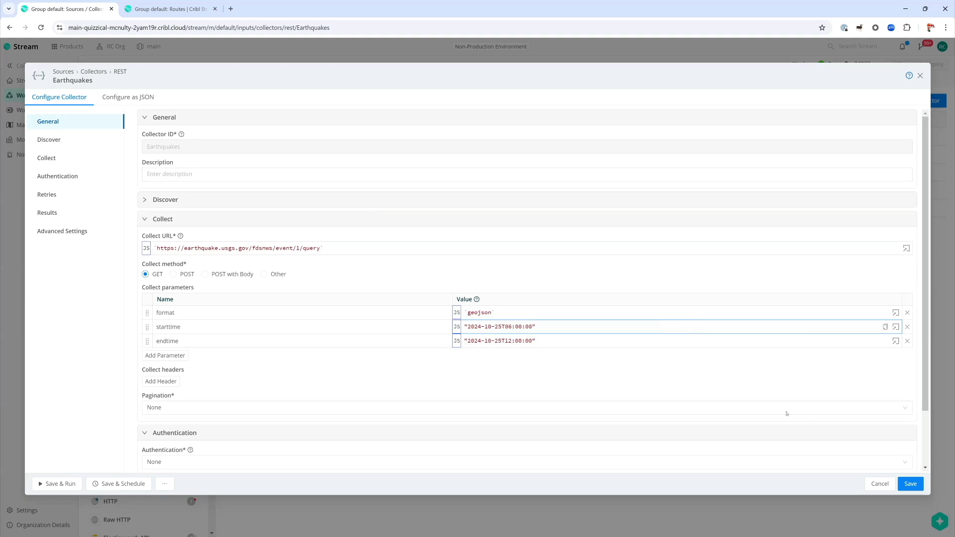
pyautogui.click(910, 483)
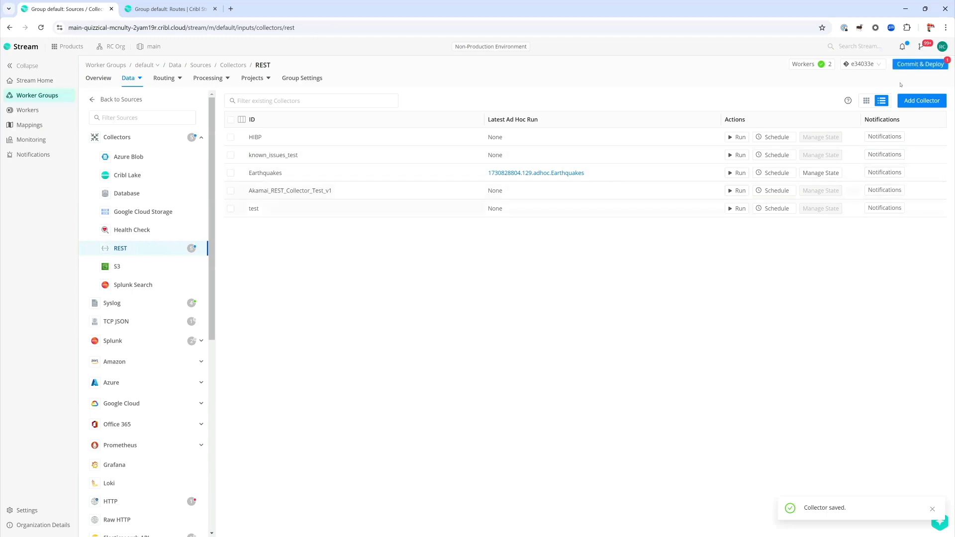
pyautogui.click(904, 65)
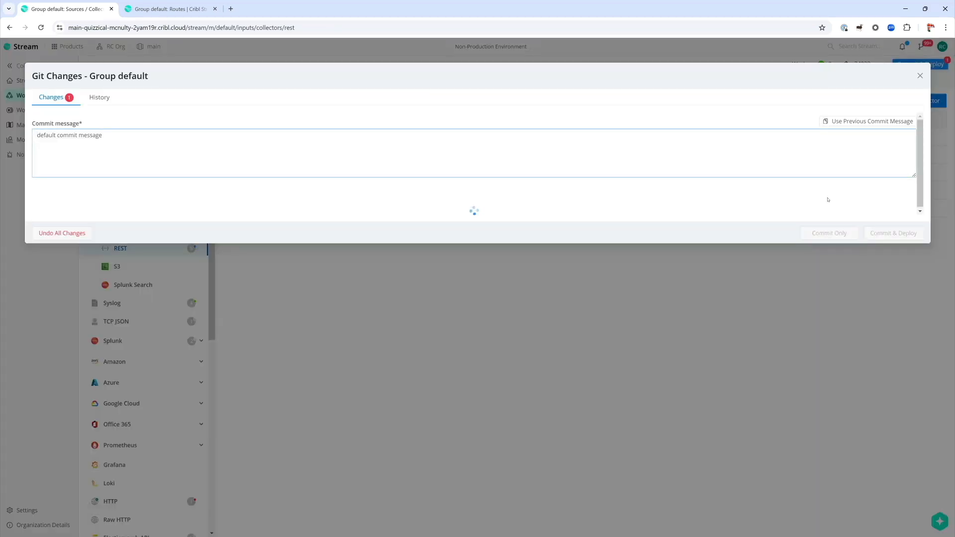
pyautogui.click(892, 222)
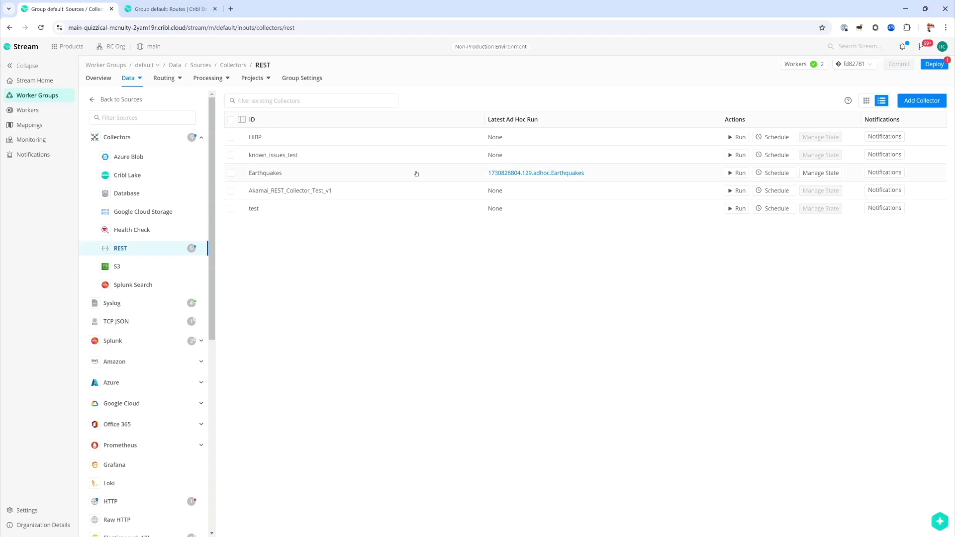
# Delete all saved state data of the Earthquakes collector, confirming with DELETE.
pyautogui.click(820, 173)
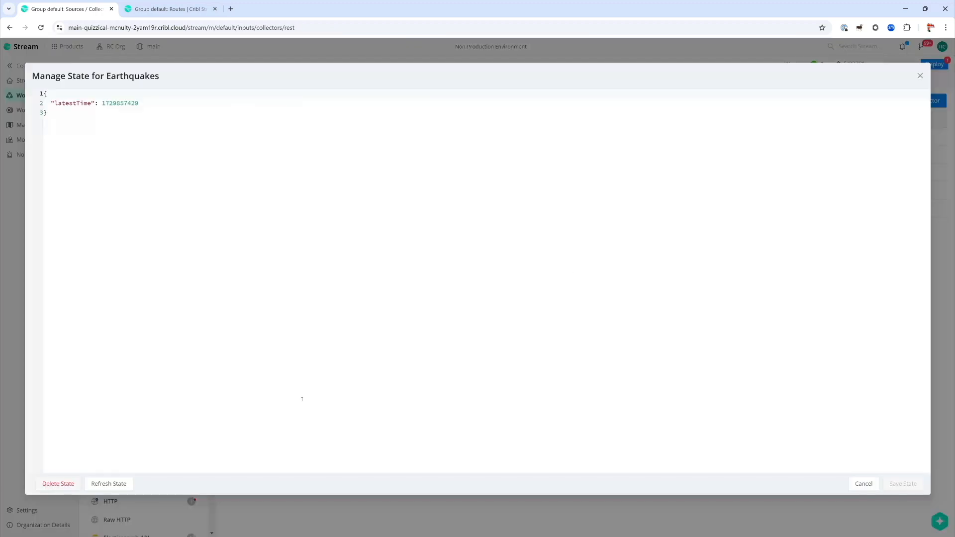
pyautogui.click(60, 484)
pyautogui.write('DE')
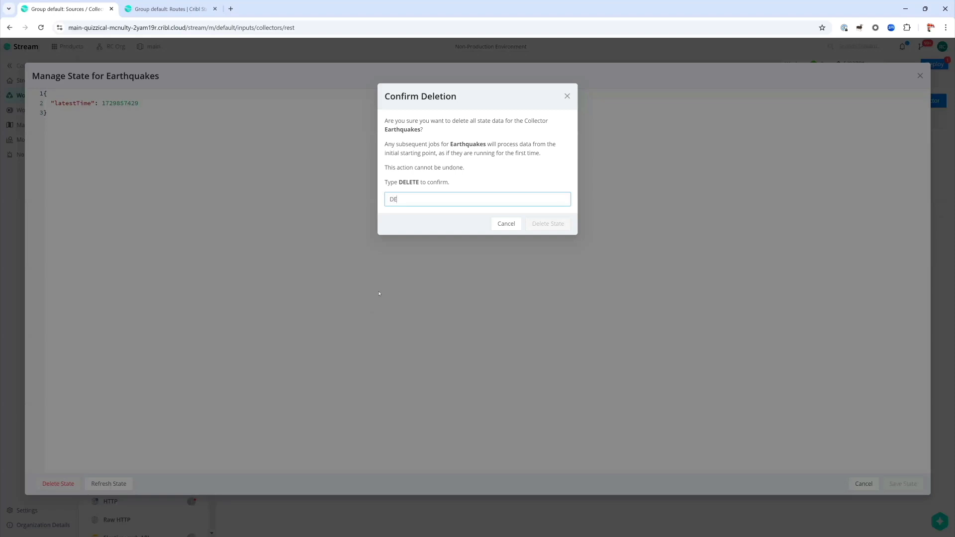
pyautogui.write('LETE')
pyautogui.click(539, 222)
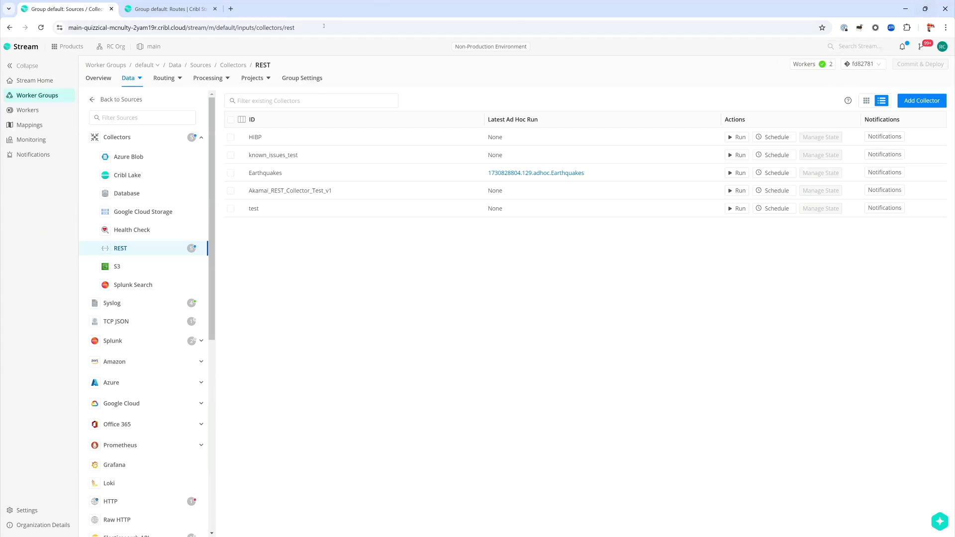
# Set up a new Earthquakes collector run in Full Run mode with state tracking enabled.
pyautogui.click(737, 172)
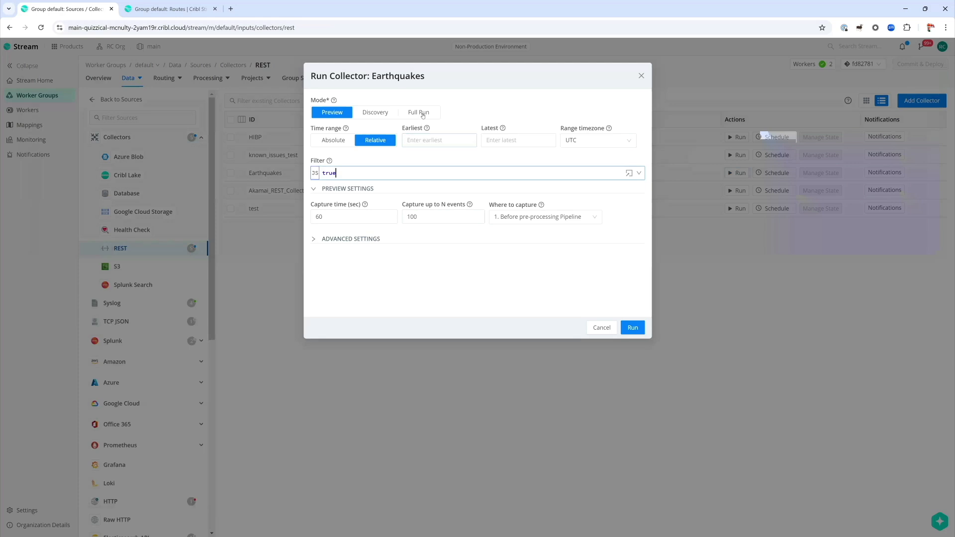
pyautogui.click(419, 112)
pyautogui.click(359, 189)
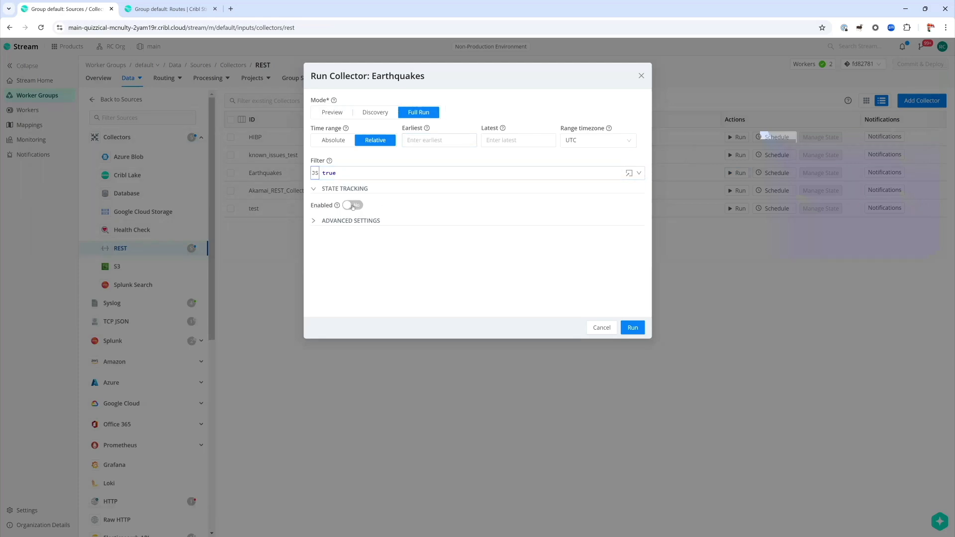
pyautogui.click(353, 205)
# Remove the __timestampExtracted condition from the state update expression and make it begin with {eventTime: (state.eventTime || 0).
pyautogui.click(443, 231)
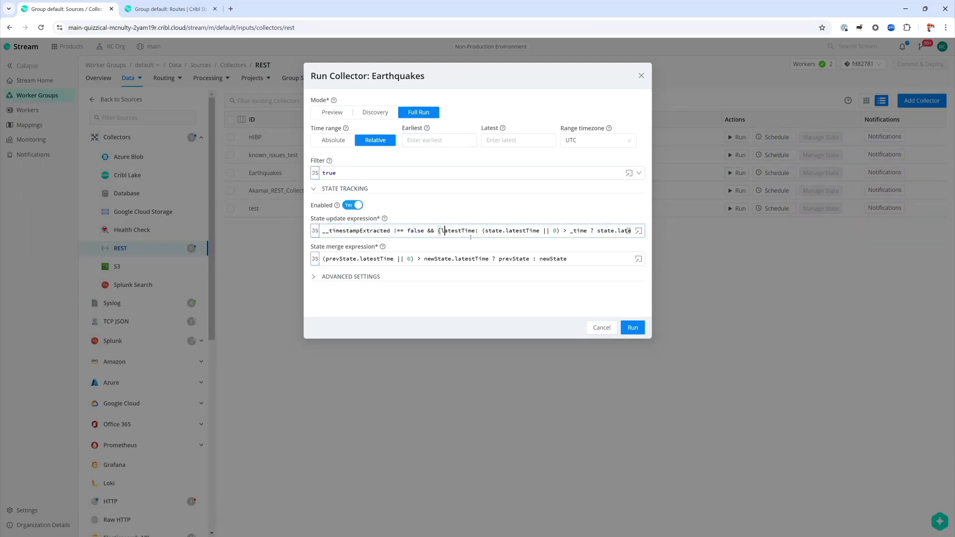
pyautogui.hotkey('shift', 'Home')
pyautogui.press('BackSpace')
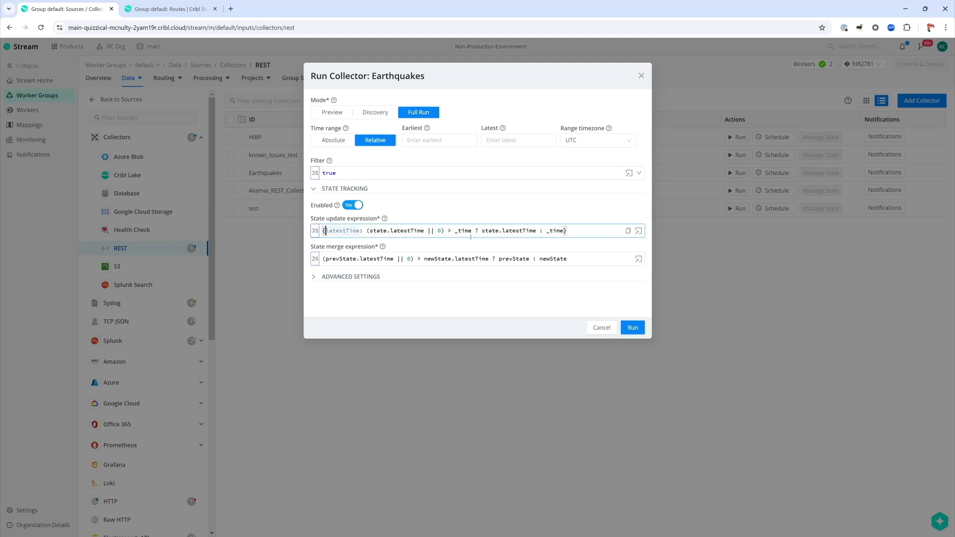
pyautogui.hotkey('ctrl', 'shift', 'Right')
pyautogui.write('eventTime')
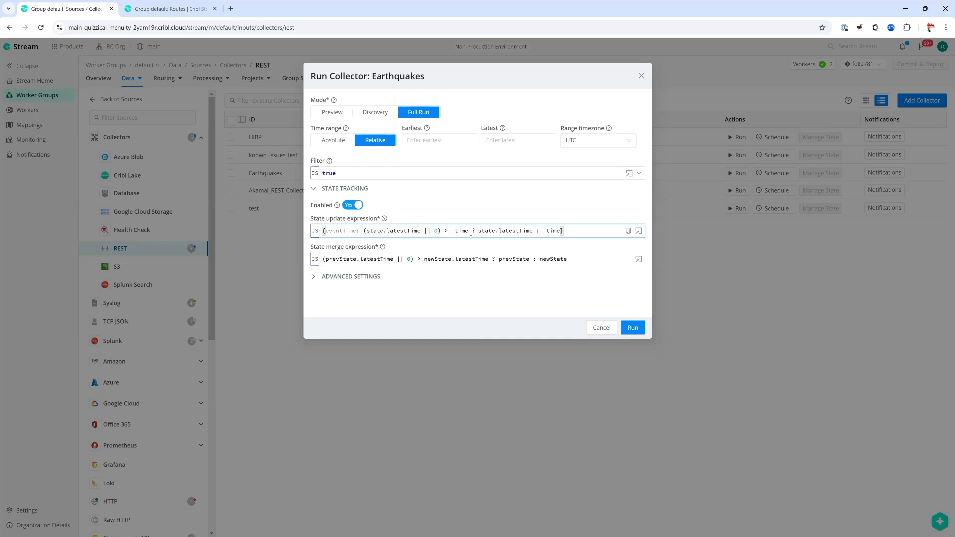
pyautogui.hotkey('ctrl', 'shift', 'Left')
pyautogui.hotkey('ctrl', 'Right')
pyautogui.hotkey('ctrl', 'Right')
pyautogui.hotkey('ctrl', 'Right')
pyautogui.hotkey('ctrl', 'Right')
pyautogui.hotkey('ctrl', 'shift', 'Left')
pyautogui.write('eventTime')
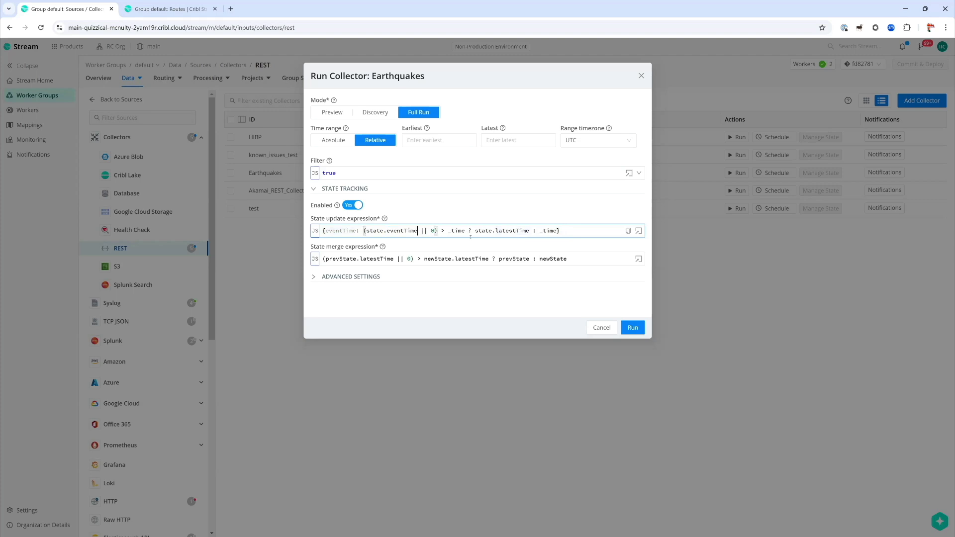
# In the state update expression, compare against evtTime instead of _time and return state.eventTime when the stored value is greater.
pyautogui.hotkey('ctrl', 'Right')
pyautogui.hotkey('ctrl', 'Right')
pyautogui.press('Right')
pyautogui.hotkey('shift', 'Right')
pyautogui.write('evtT')
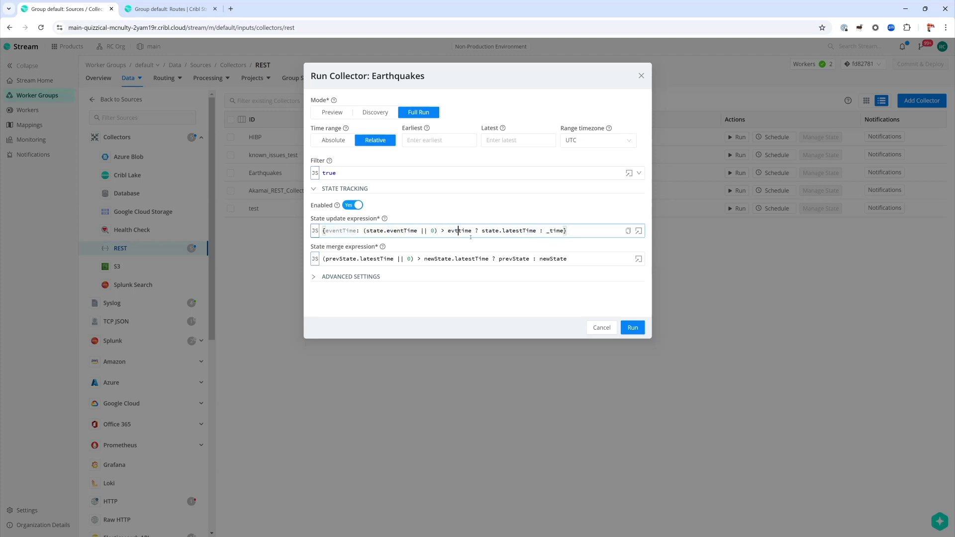
pyautogui.press('Delete')
pyautogui.hotkey('ctrl', 'shift', 'Right')
pyautogui.hotkey('ctrl', 'Right')
pyautogui.hotkey('ctrl', 'Right')
pyautogui.hotkey('ctrl', 'shift', 'Left')
pyautogui.write('eventTime')
pyautogui.hotkey('ctrl', 'shift', 'Left')
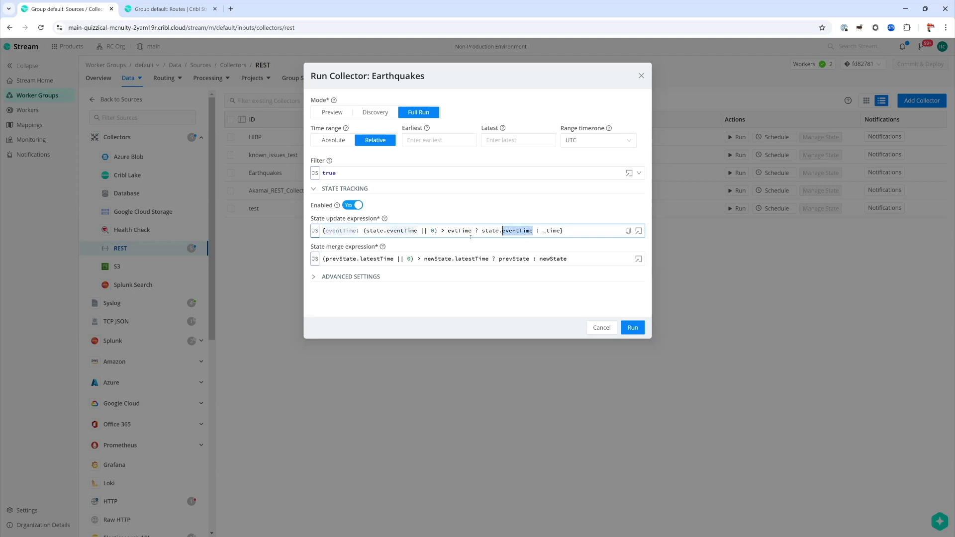
# Replace the final _time in the state update expression with evtTime.
pyautogui.hotkey('ctrl', 'Right')
pyautogui.hotkey('ctrl', 'Right')
pyautogui.press('Delete')
pyautogui.write('evT')
pyautogui.press('Delete')
pyautogui.hotkey('ctrl', 'shift', 'Right')
pyautogui.press('Left')
pyautogui.press('Right')
pyautogui.press('Right')
pyautogui.write('t')
pyautogui.hotkey('ctrl', 'Left')
pyautogui.hotkey('ctrl', 'shift', 'Right')
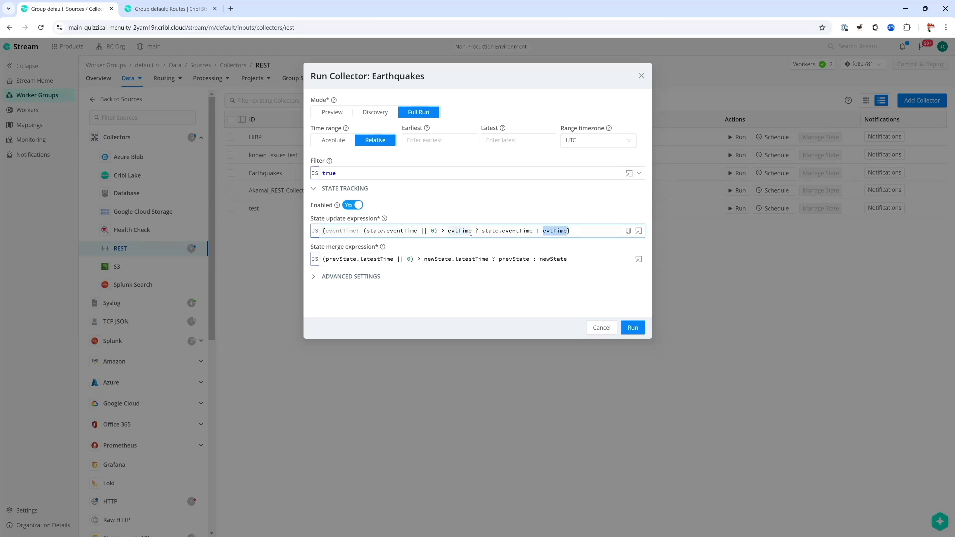
pyautogui.press('Home')
# In the state merge expression, replace latestTime with eventTime for both prevState and newState.
pyautogui.click(367, 258)
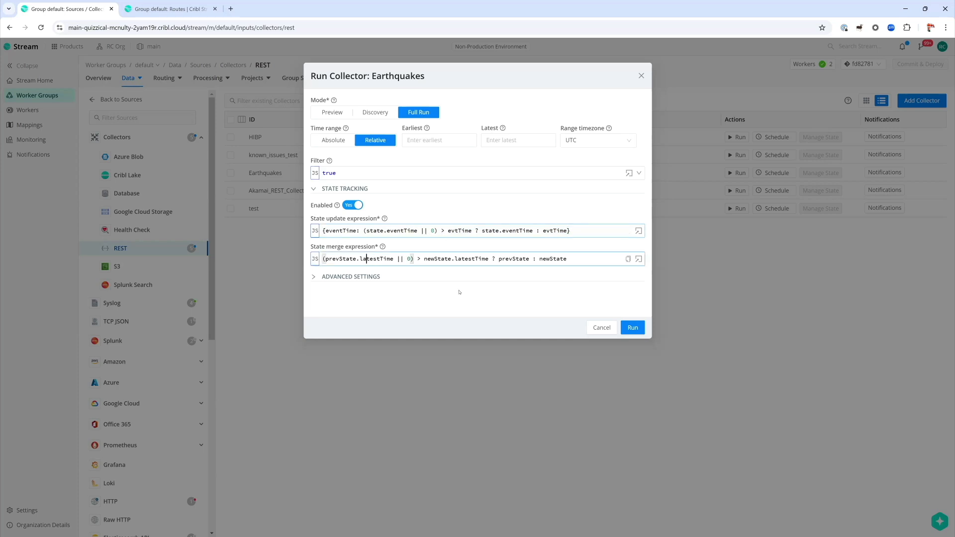
pyautogui.hotkey('ctrl', 'shift', 'Right')
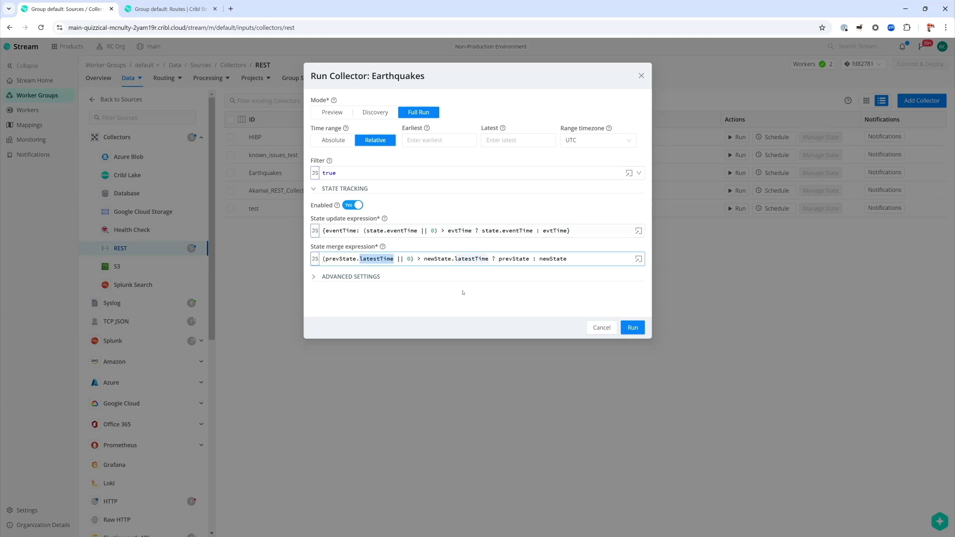
pyautogui.write('eventTime')
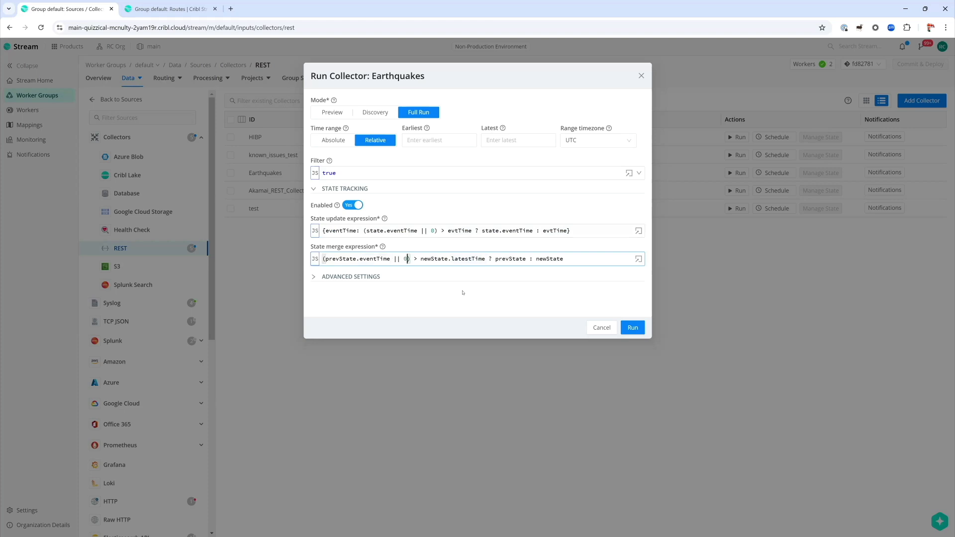
pyautogui.hotkey('ctrl', 'Right')
pyautogui.hotkey('ctrl', 'Right')
pyautogui.hotkey('ctrl', 'Right')
pyautogui.hotkey('ctrl', 'shift', 'Left')
pyautogui.write('eventTime')
pyautogui.press('Home')
# Start a new sample data capture on the Routes page for events matching rc_filter == "eq".
pyautogui.click(169, 9)
pyautogui.click(898, 113)
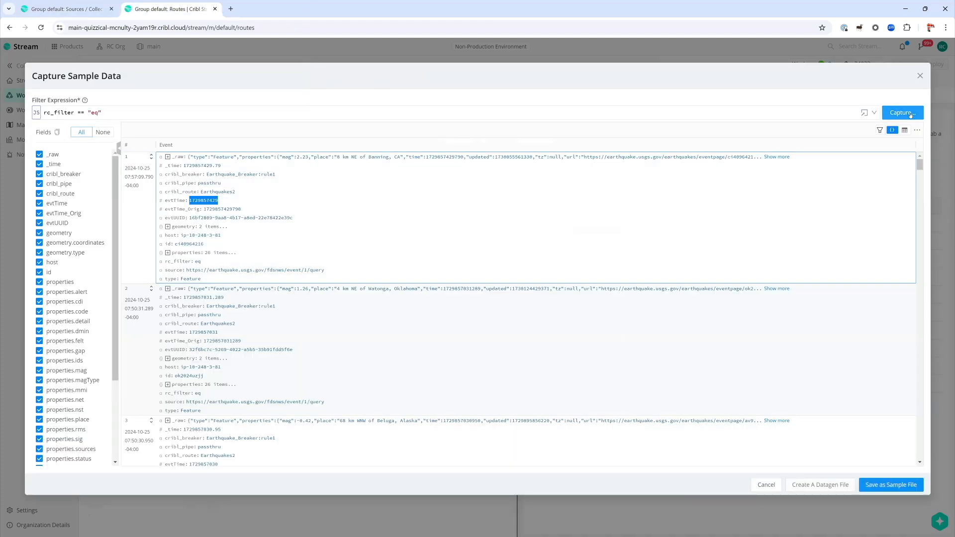
pyautogui.click(898, 113)
pyautogui.click(898, 282)
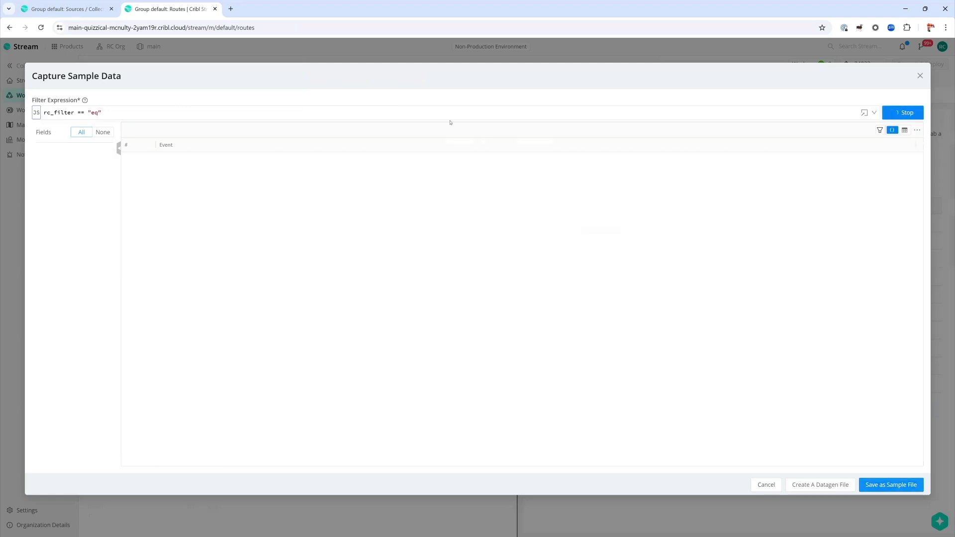
# Run the Earthquakes collector with the customized state tracking, and stop the sample capture once its events have been captured.
pyautogui.hotkey('ctrl', 'shift', 'Tab')
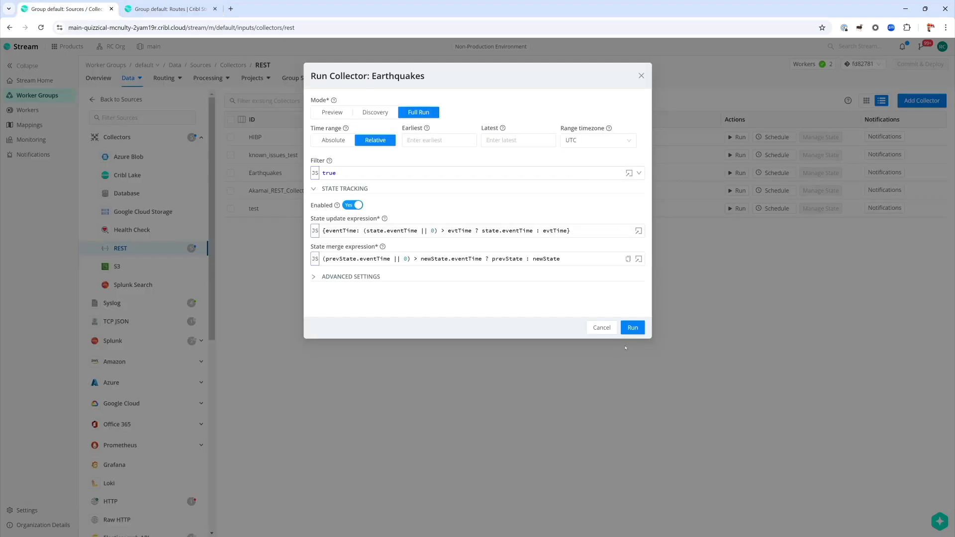
pyautogui.click(625, 323)
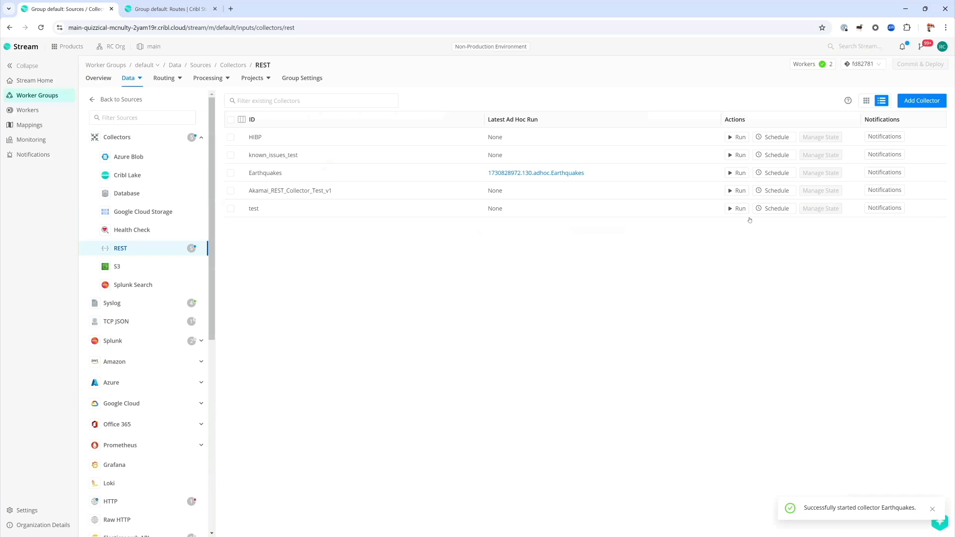
pyautogui.hotkey('ctrl', 'Tab')
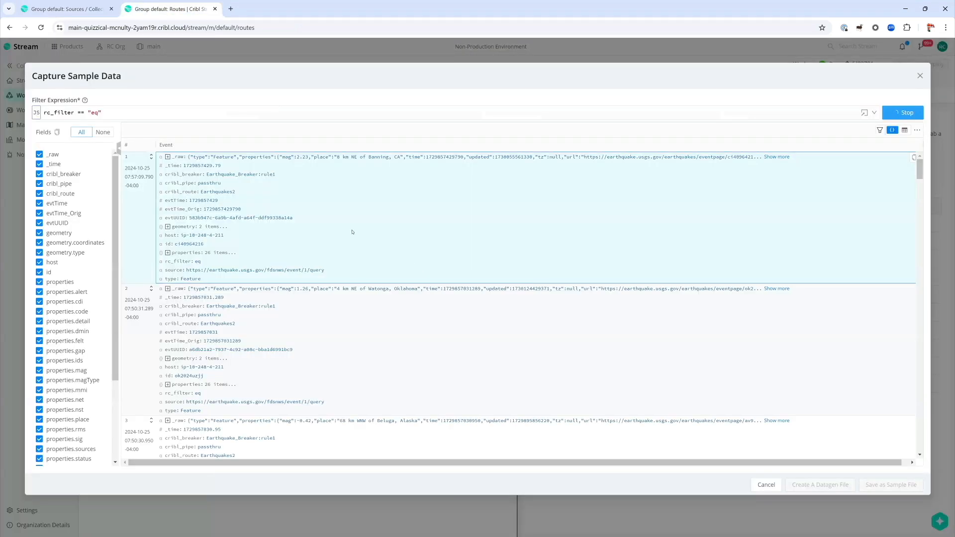
pyautogui.click(906, 112)
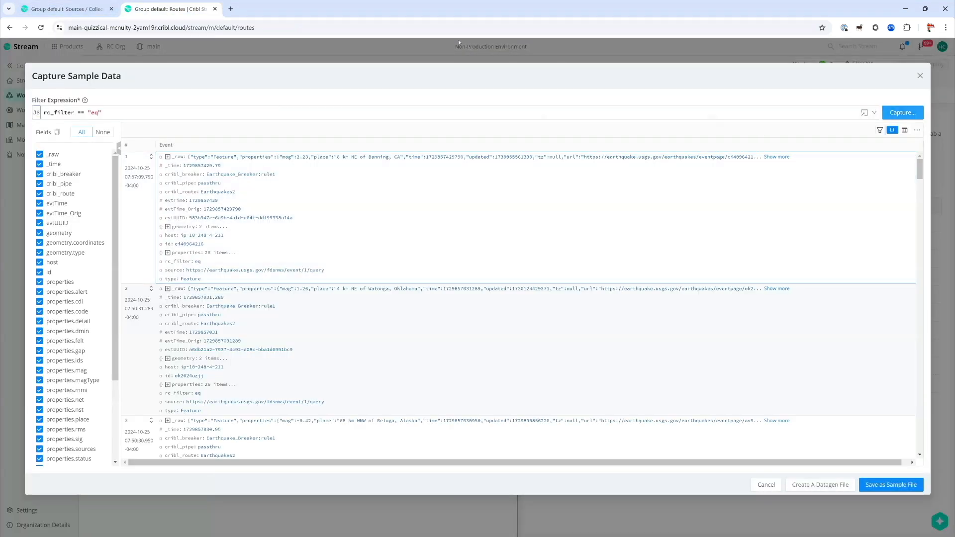
# Inspect the eventTime key in the saved state of the Earthquakes collector and close the state without changing it.
pyautogui.click(103, 5)
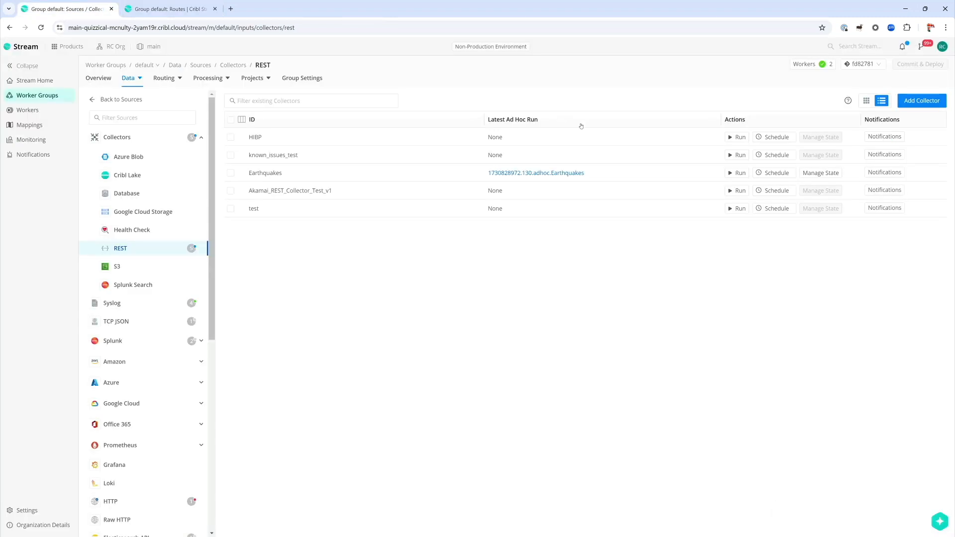
pyautogui.click(830, 173)
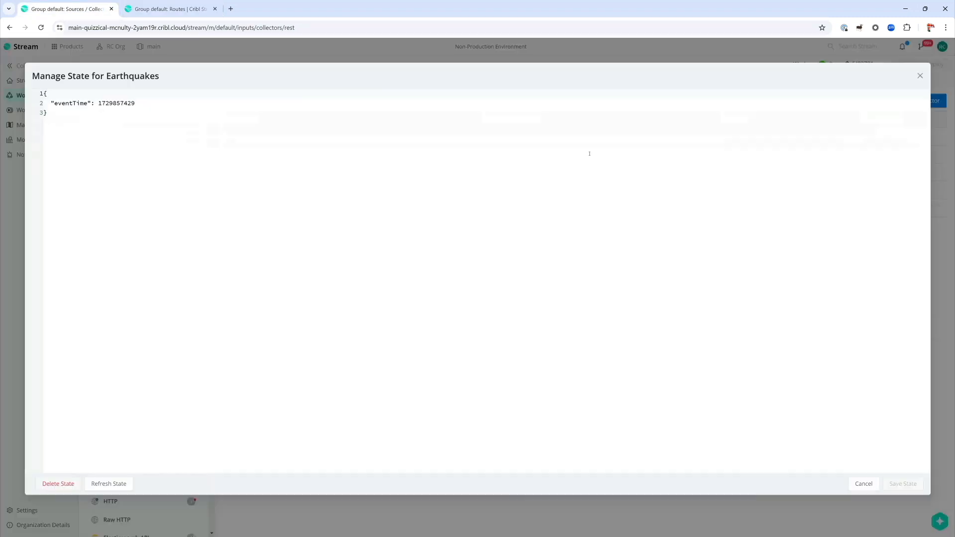
pyautogui.doubleClick(64, 103)
pyautogui.click(863, 483)
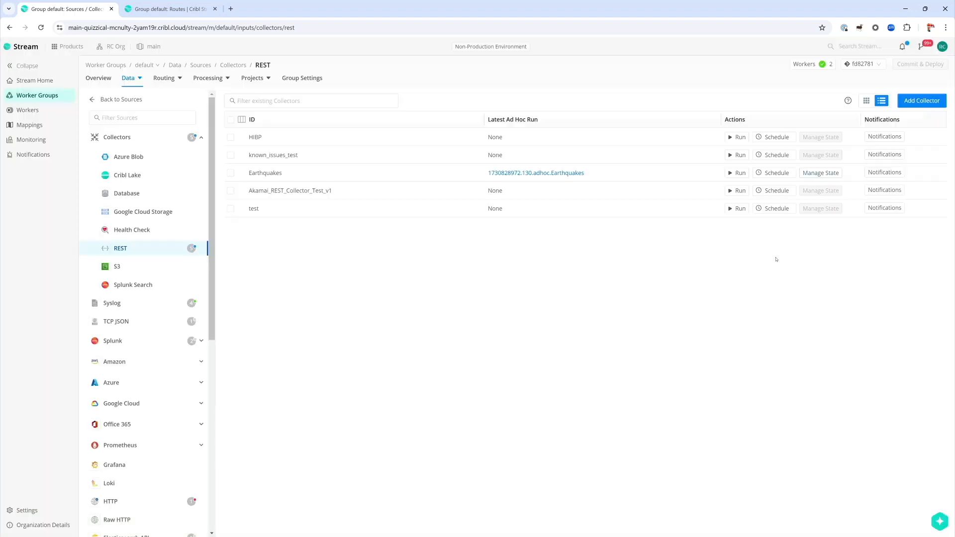
# Open another run of the Earthquakes collector in Full Run mode and enable its state tracking.
pyautogui.click(743, 178)
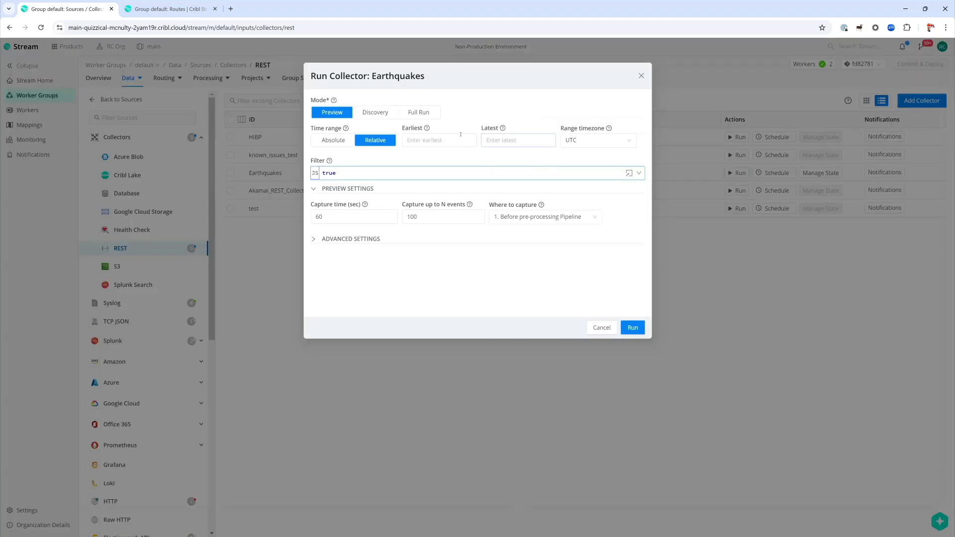
pyautogui.click(428, 114)
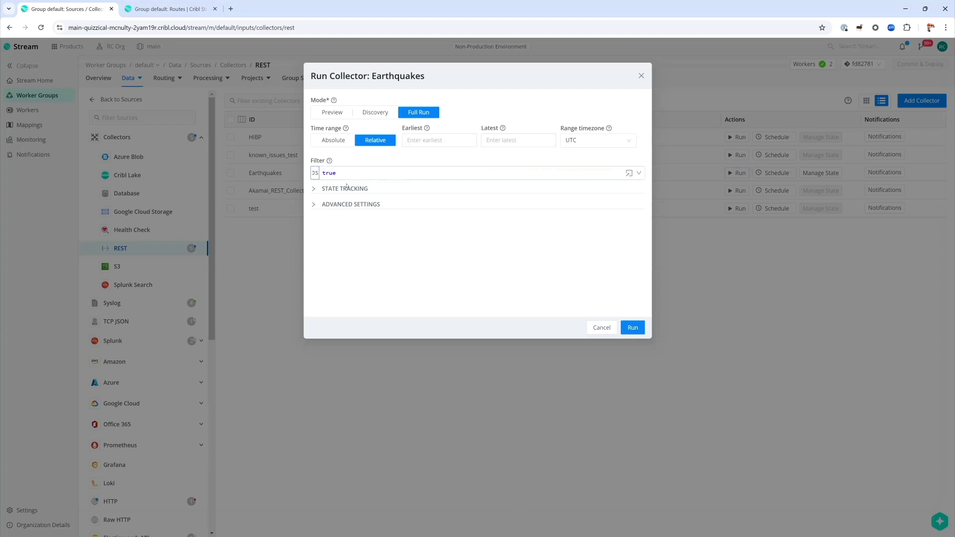
pyautogui.click(315, 189)
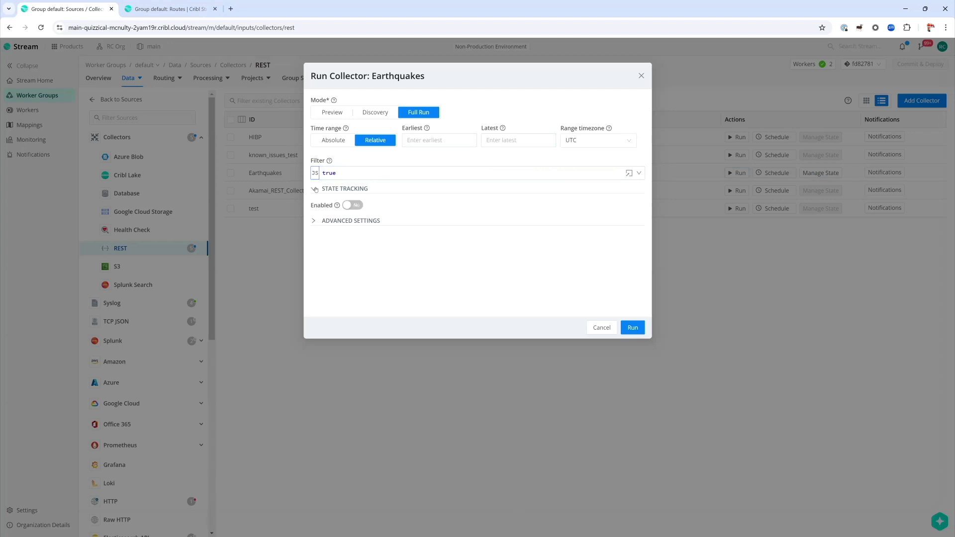
pyautogui.click(347, 204)
# Examine the latestTime key and the _time field in the default state update expression.
pyautogui.click(461, 231)
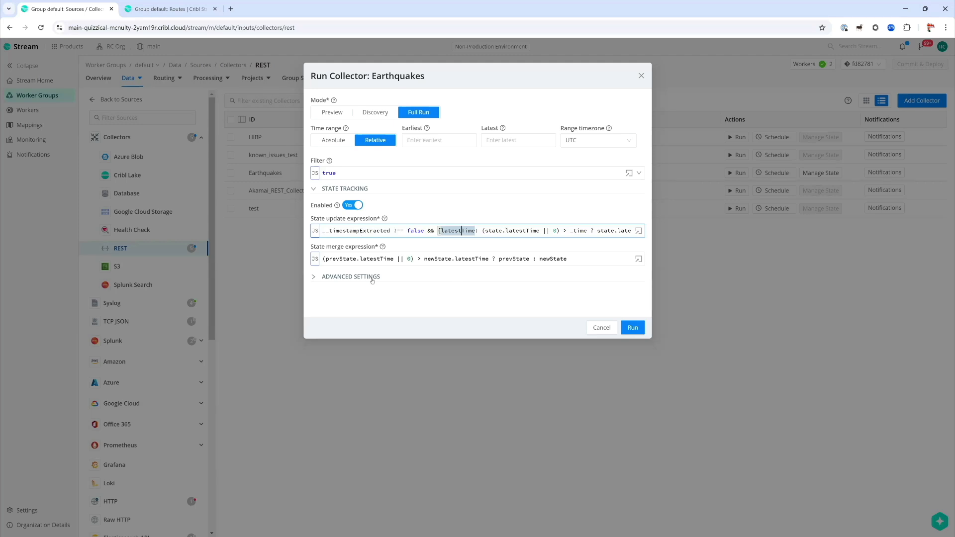
pyautogui.click(489, 294)
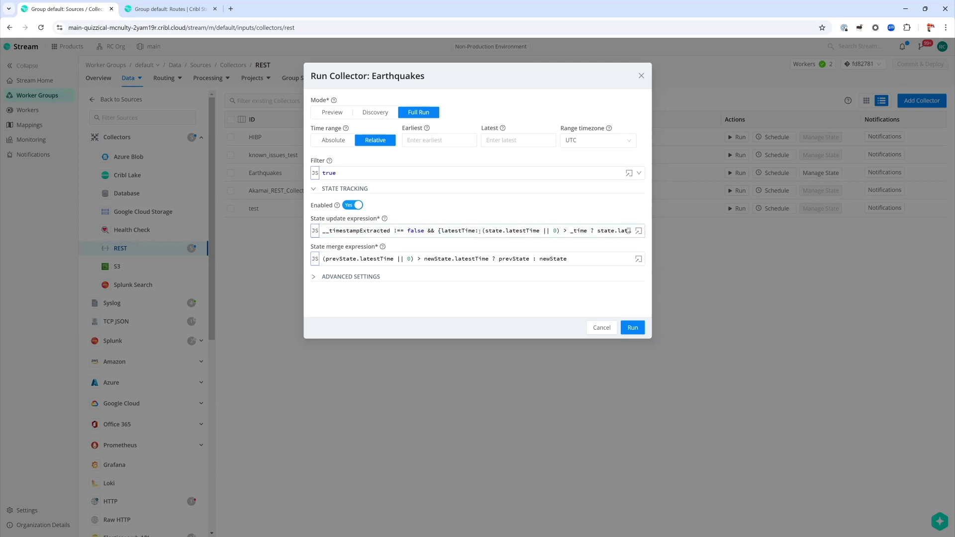
pyautogui.click(462, 231)
pyautogui.click(463, 297)
pyautogui.click(452, 230)
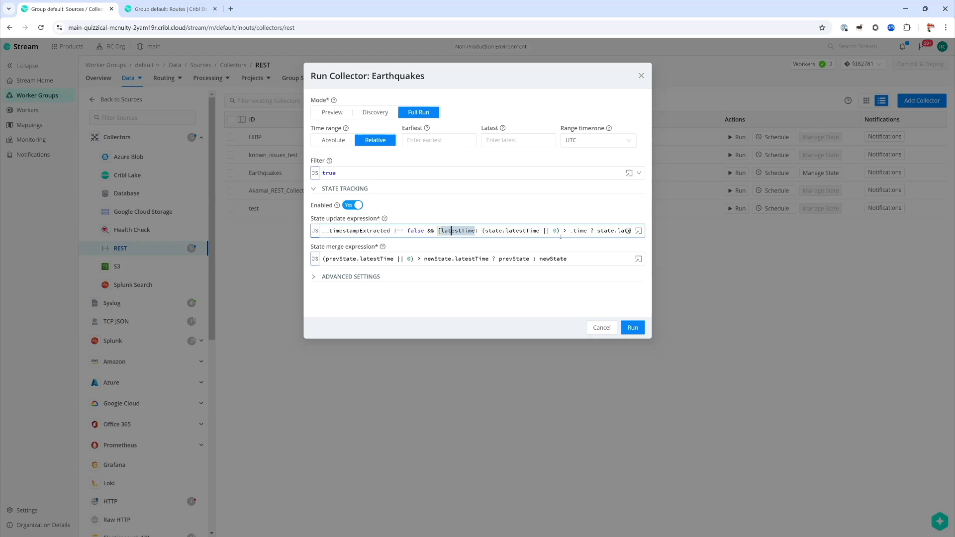
pyautogui.moveTo(569, 231); pyautogui.dragTo(587, 231)
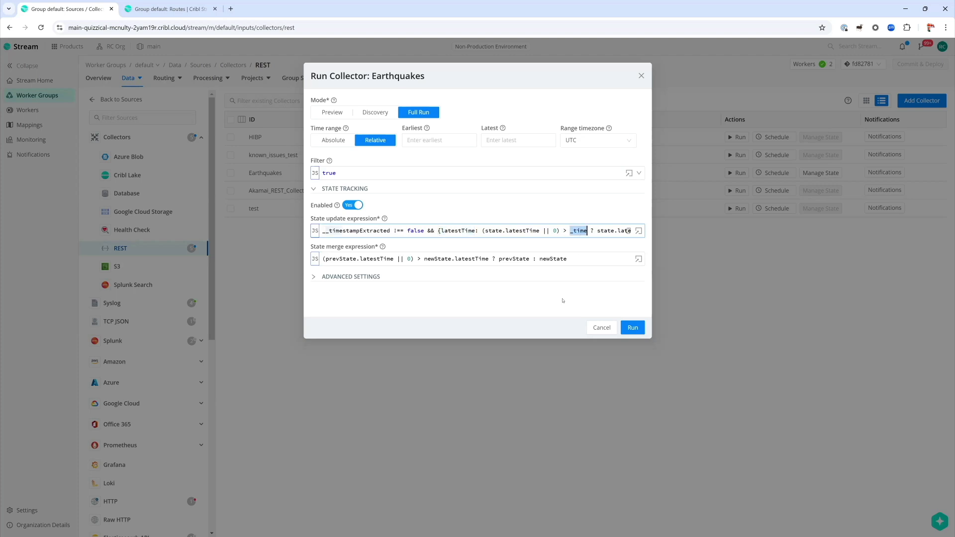
pyautogui.click(509, 304)
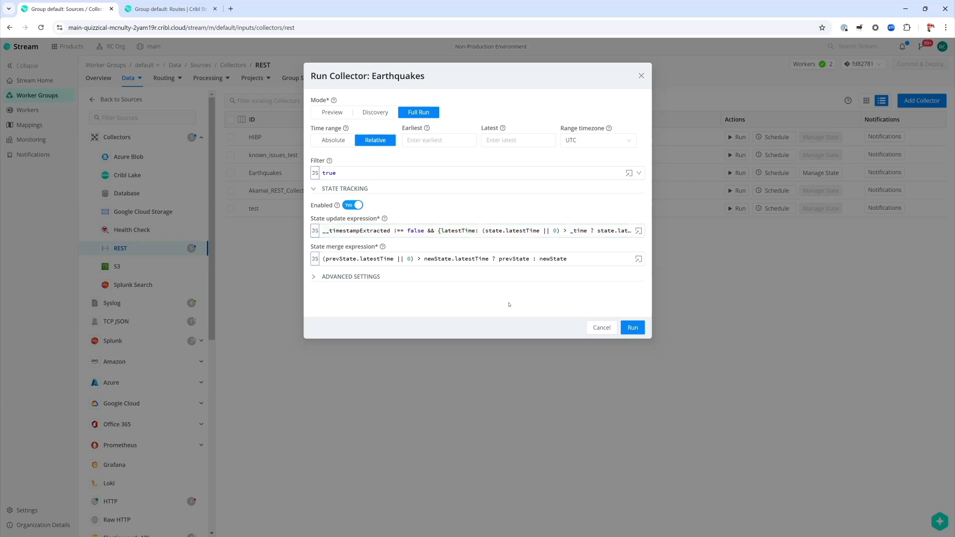